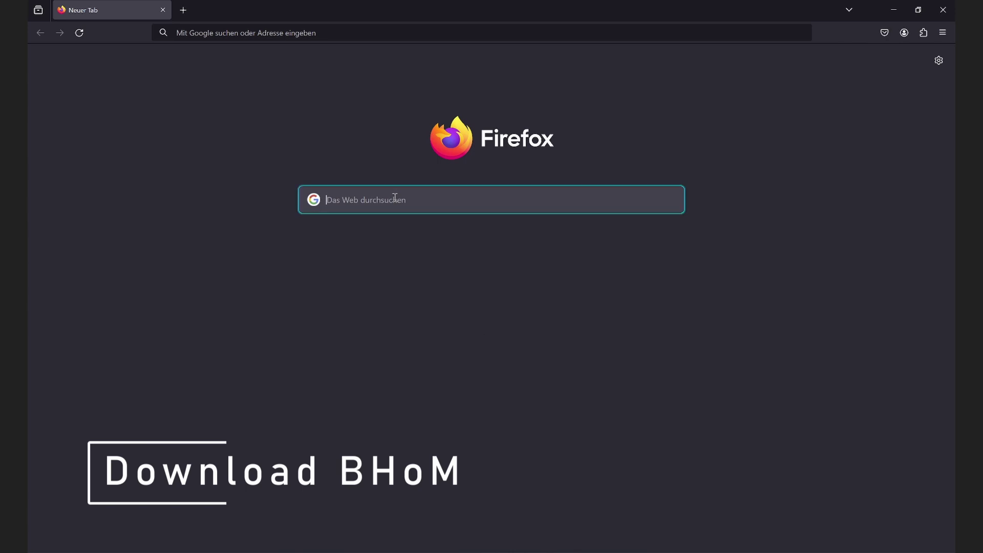
Search for bhom.xyz and download the BHoM 7.1.β.0 installer from the BHoM site.
text(bhom)
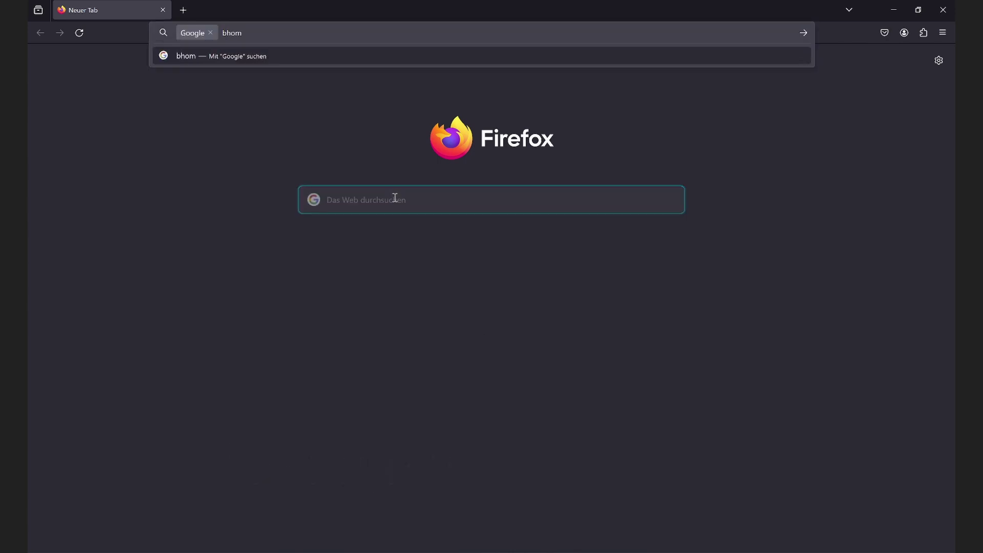
text(.xyz)
key(Return)
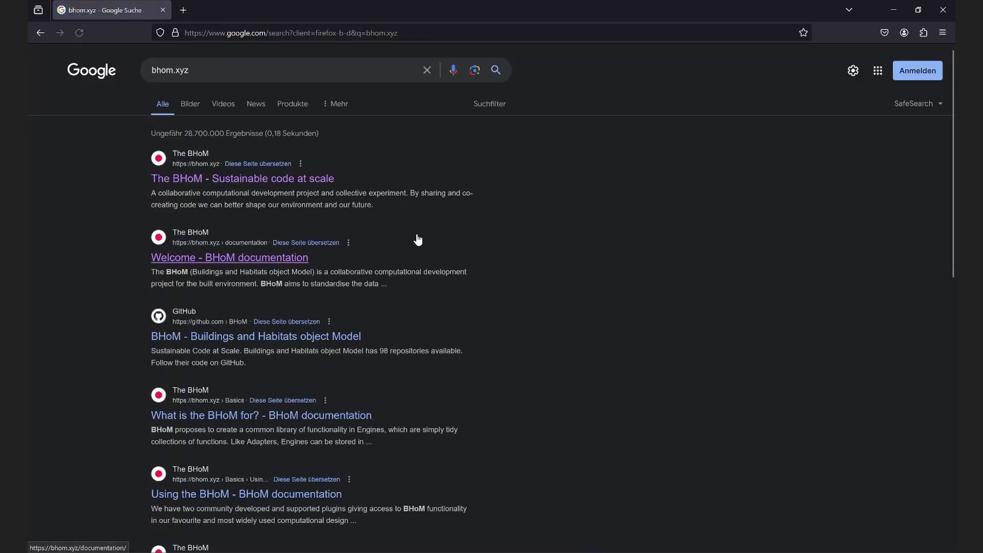
click(208, 179)
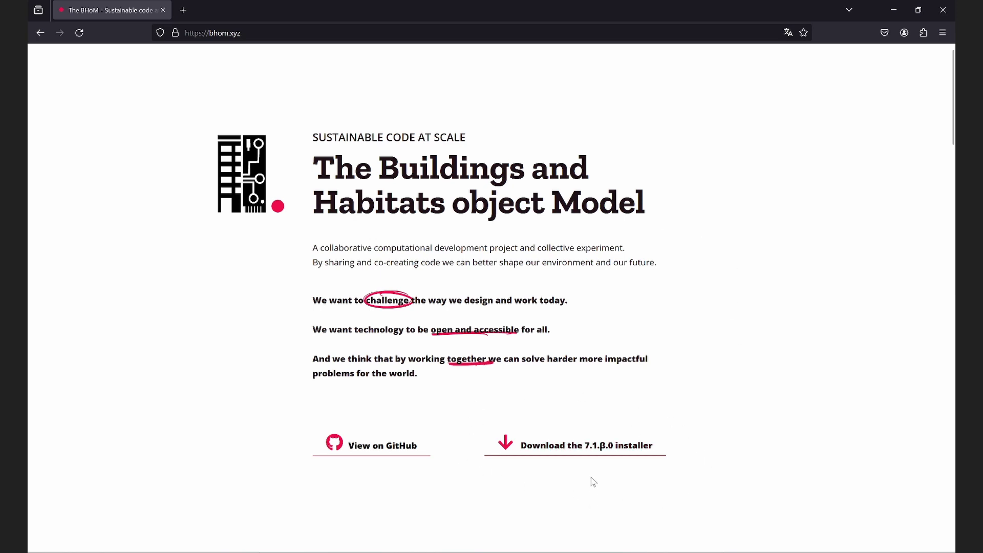
click(604, 451)
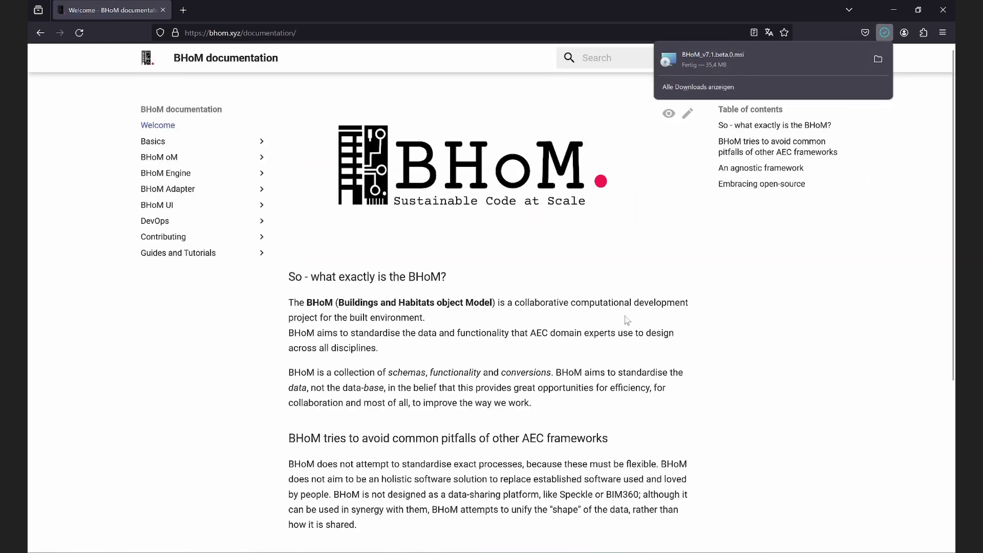
Close the downloads panel and return to the blank new tab.
click(518, 291)
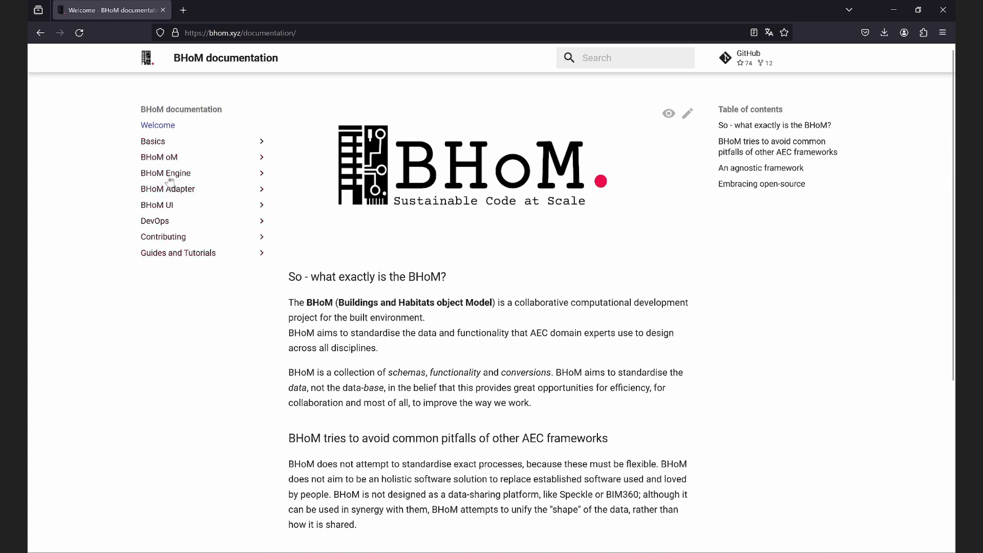
scroll(436, 256, down, 5)
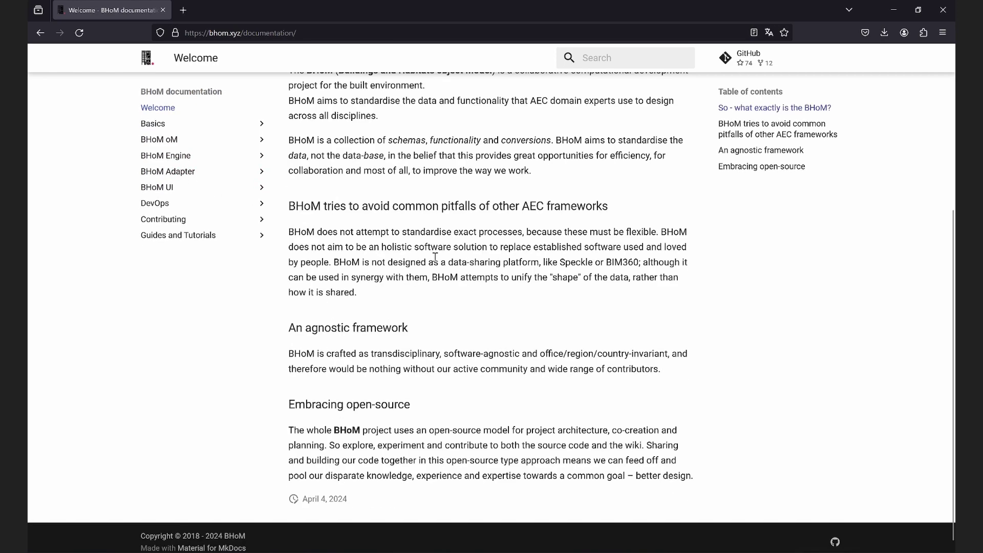
scroll(522, 292, up, 5)
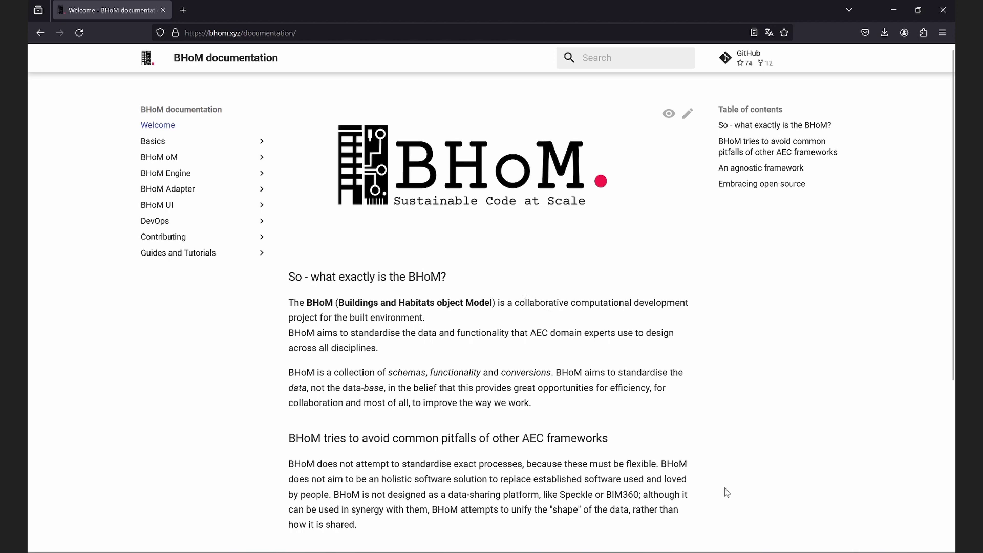
key(alt+Left)
click(425, 201)
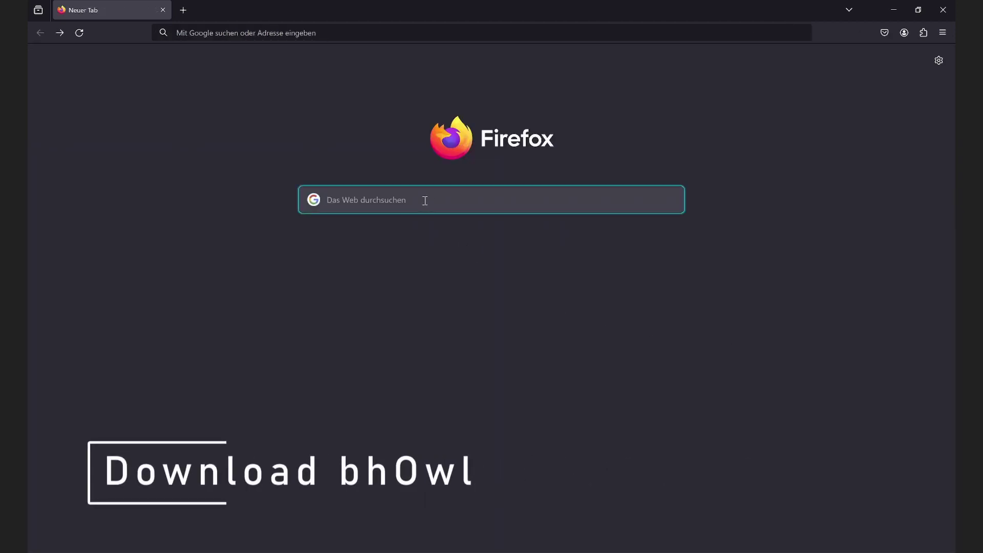
Find the BHoM/RDF_Prototypes repository and download Online_installer.zip from its v3.0.1 release.
text(rdf)
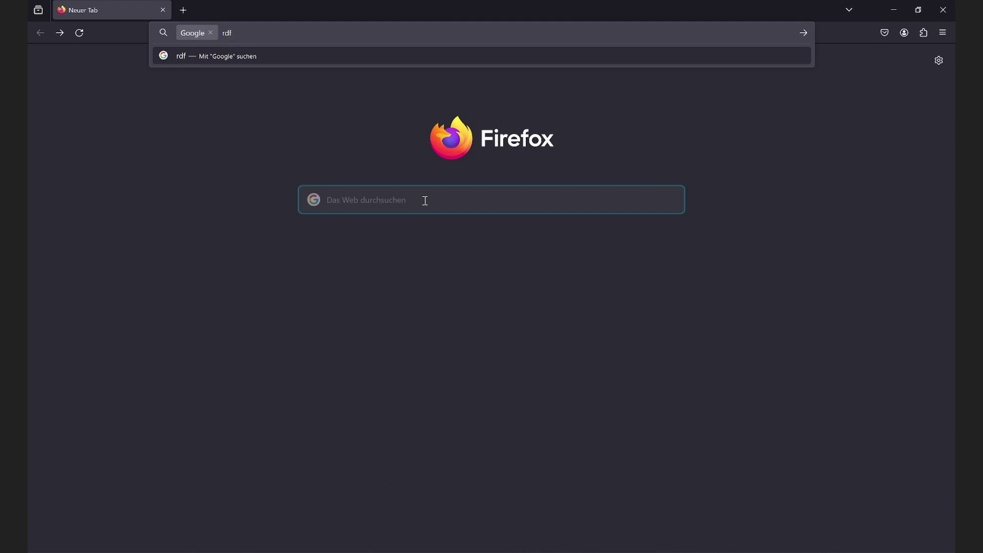
text( prototypes)
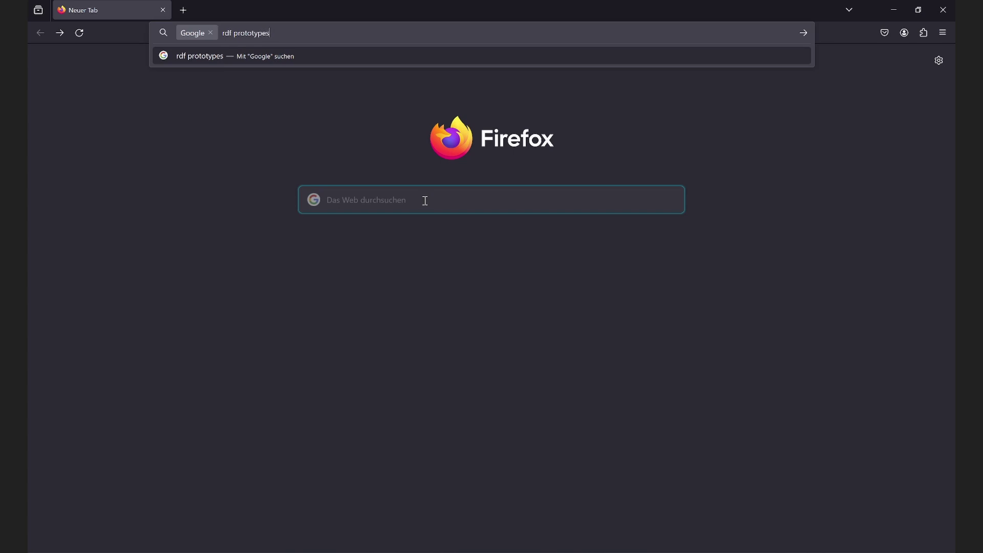
key(Return)
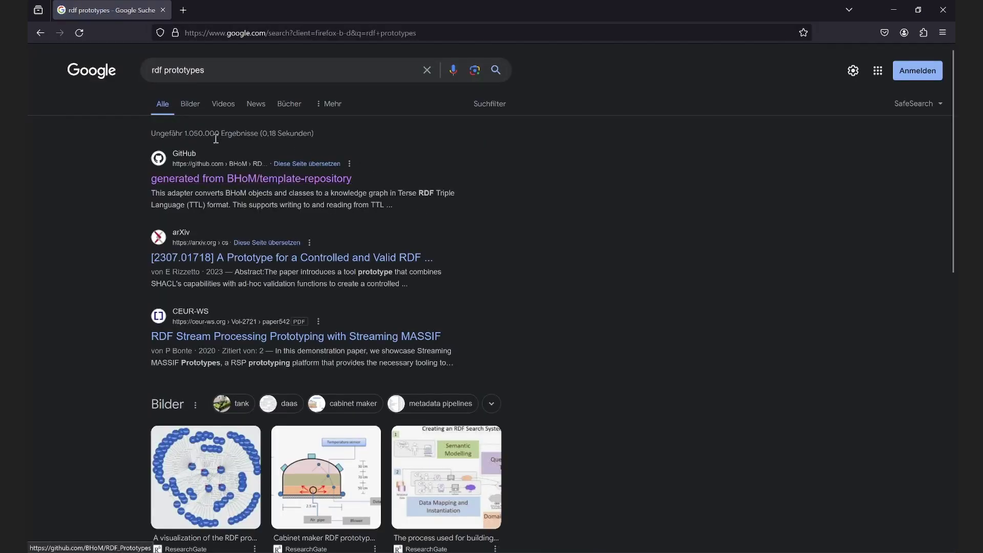
click(199, 181)
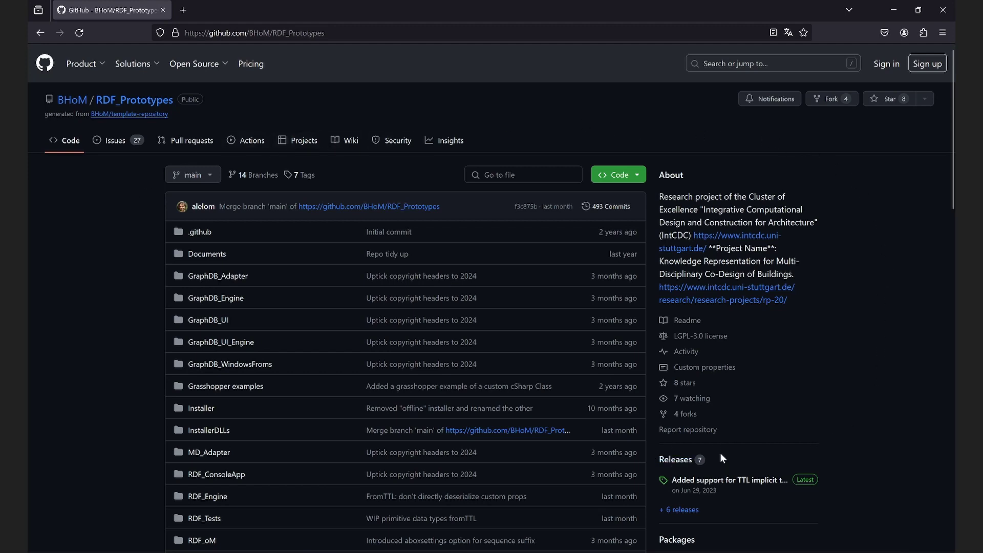
click(681, 458)
right_click(680, 460)
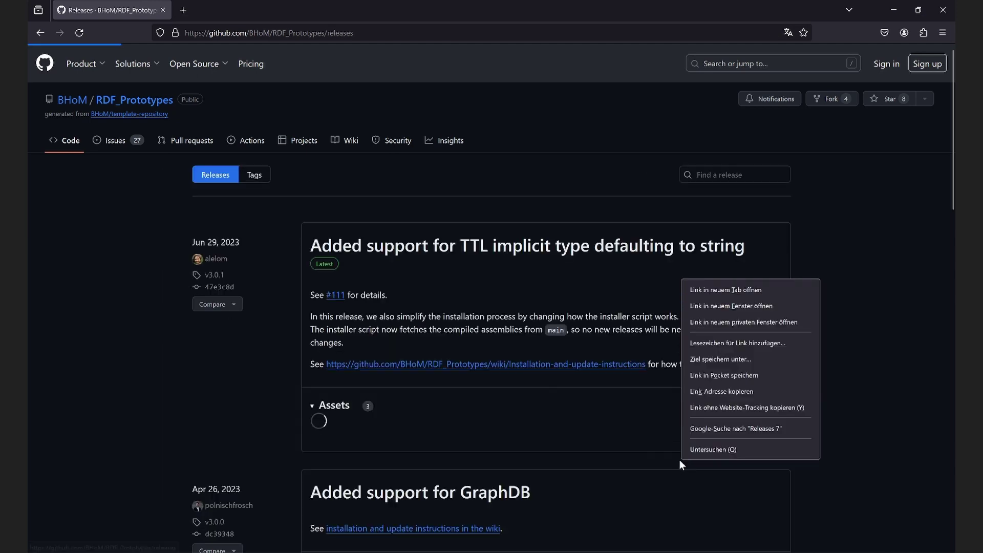
click(167, 350)
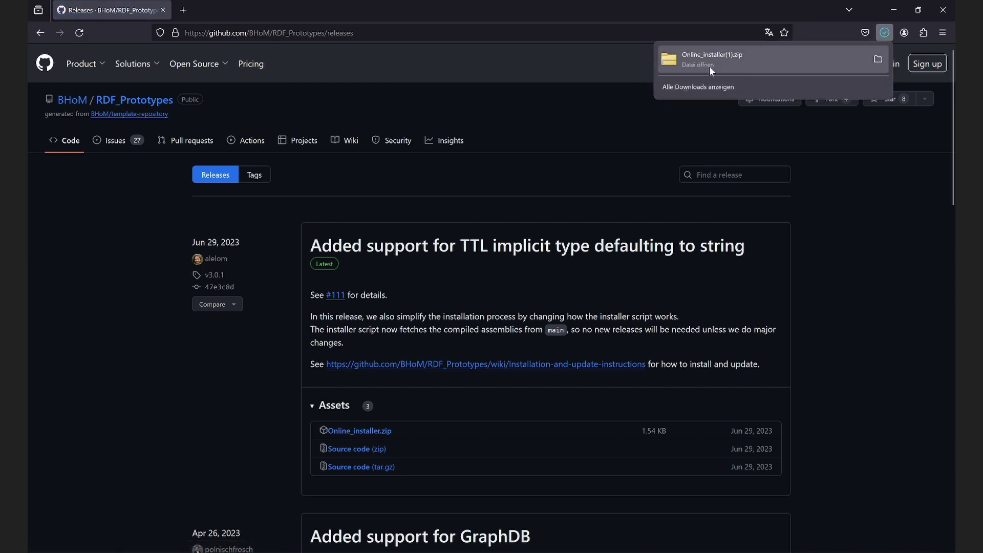
click(847, 299)
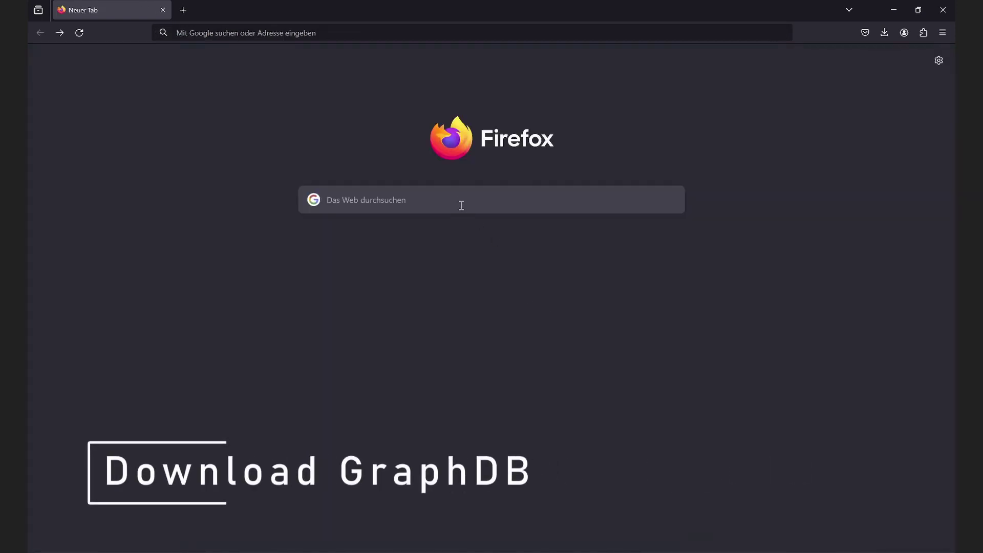
Search for graphdb, open Ontotext's GraphDB download page and accept its cookies.
click(459, 201)
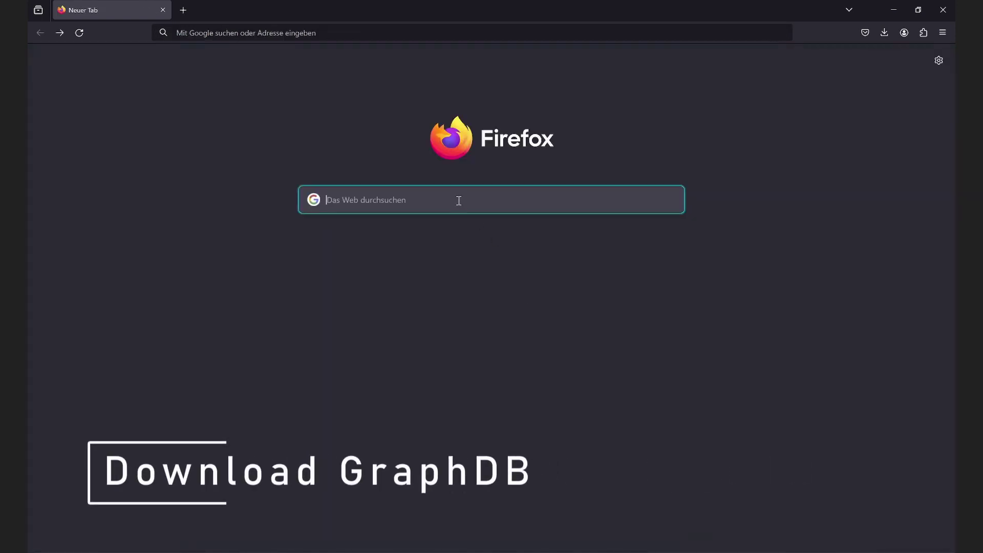
text(graph)
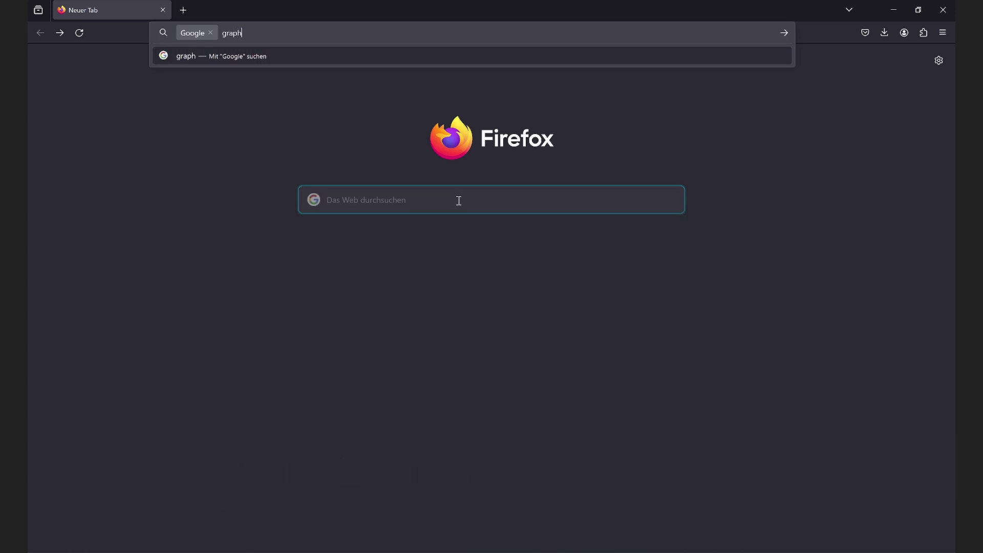
text(db)
key(Return)
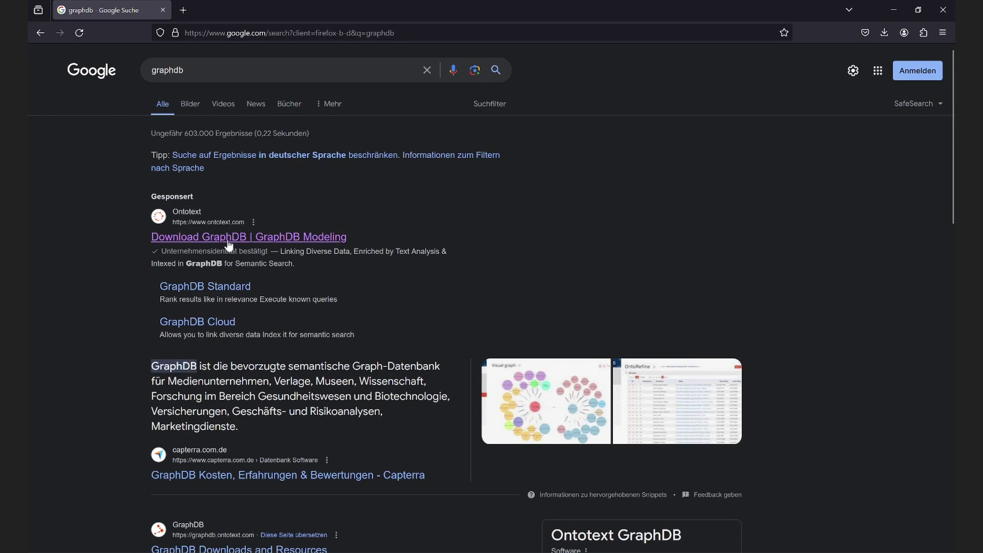
click(214, 239)
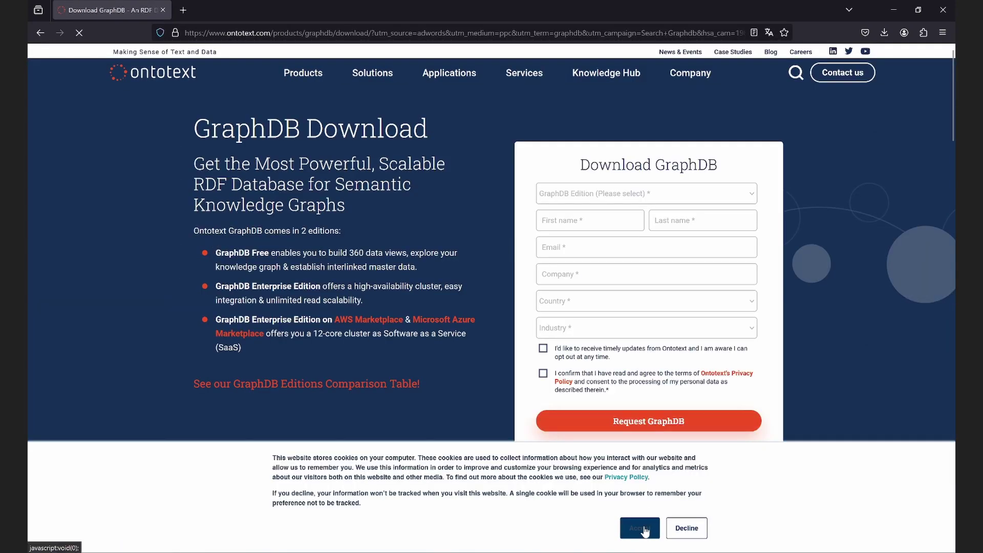
click(636, 530)
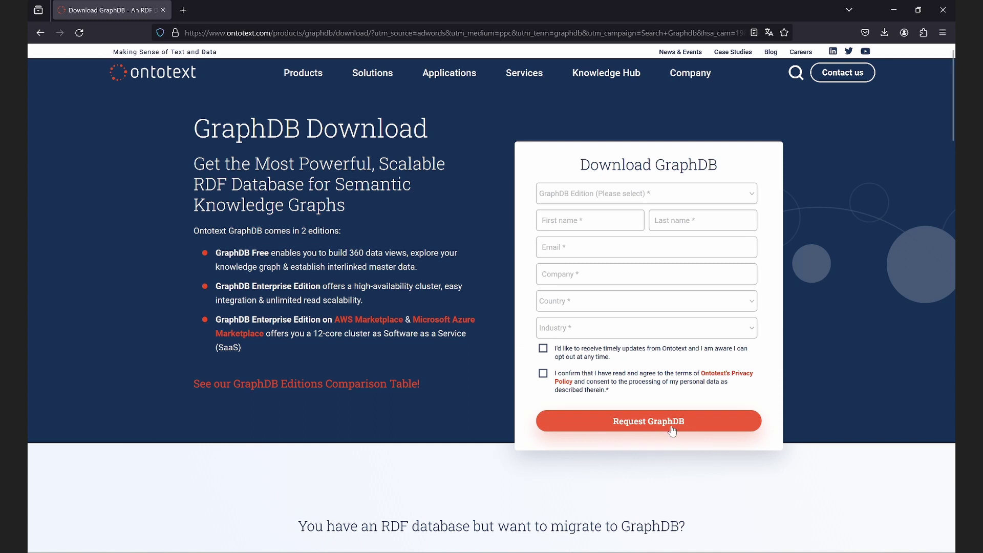
Choose the GraphDB Free edition and enter first name, last name, e-mail and company.
click(615, 194)
click(588, 220)
click(587, 221)
key(Tab)
click(569, 251)
key(ctrl+v)
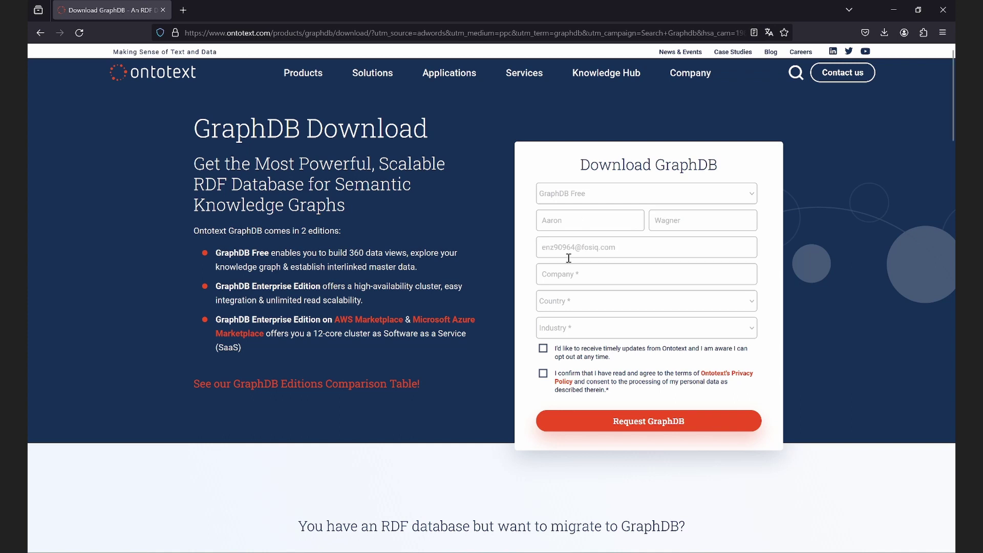
click(569, 271)
text(NetRealty)
Set country to Germany and industry to Academic & Research, accept the privacy terms, and submit.
click(595, 308)
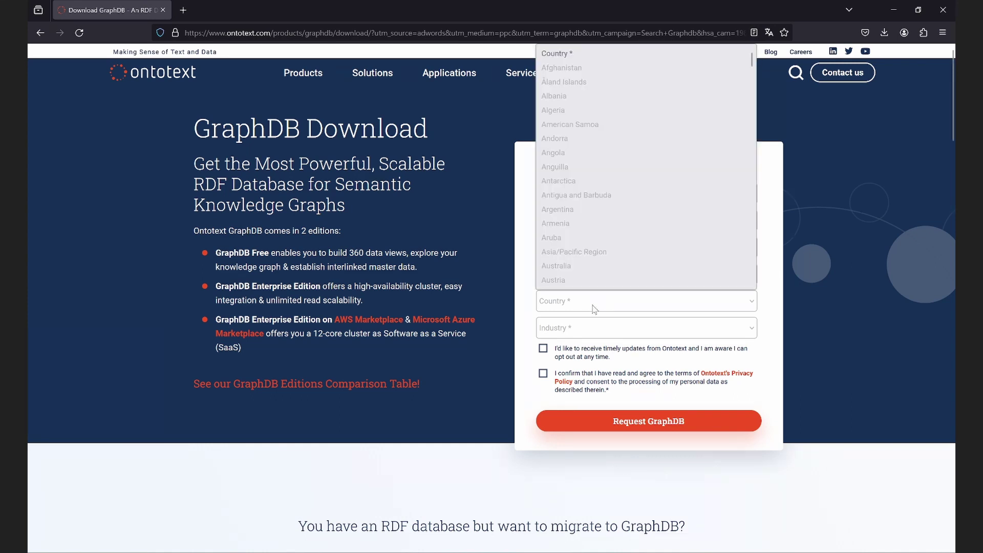
scroll(568, 281, down, 20)
click(568, 281)
click(578, 328)
click(574, 293)
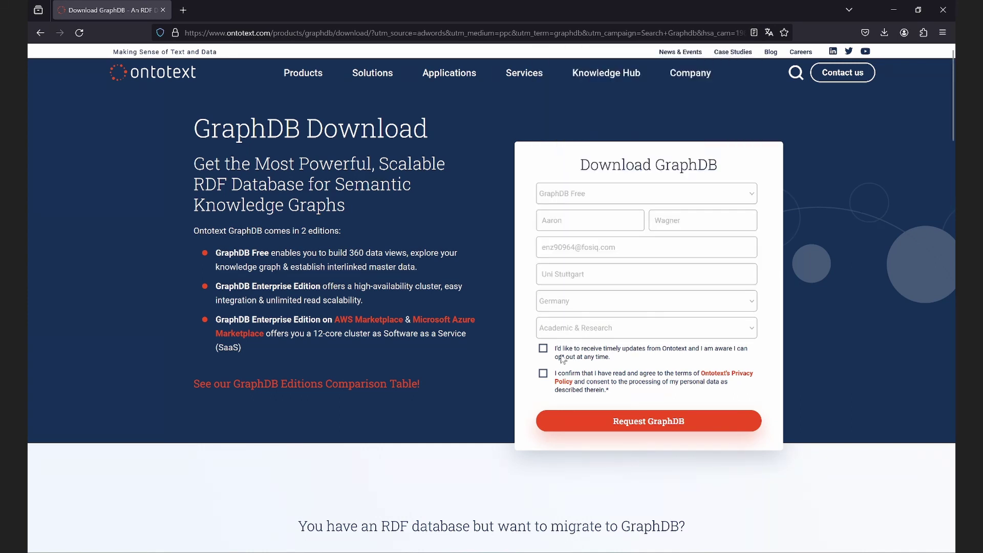
click(543, 373)
click(649, 423)
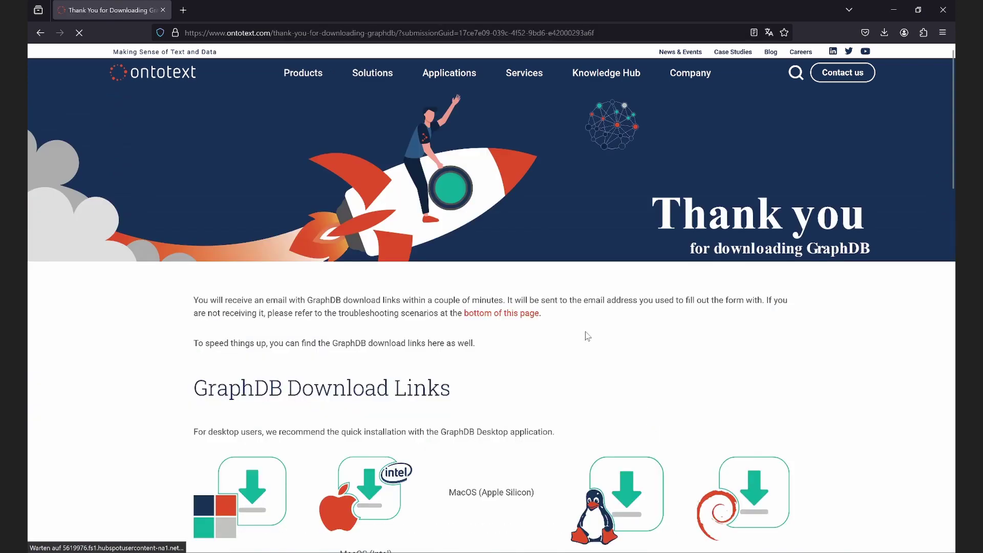
scroll(588, 336, down, 3)
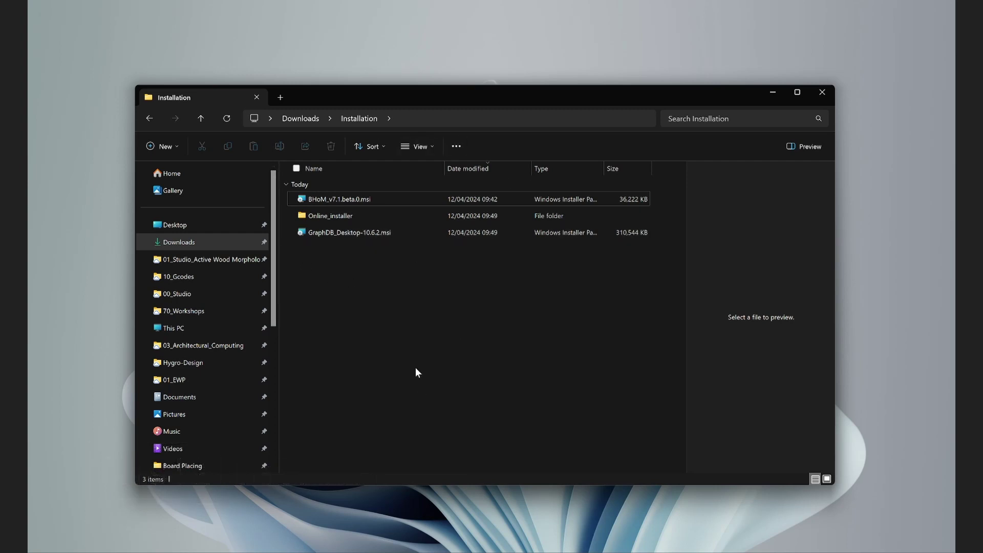
Run BHoM_v7.1.beta.0.msi past the SmartScreen warning, accept the license, and finish the installation.
mouse_move(371, 197)
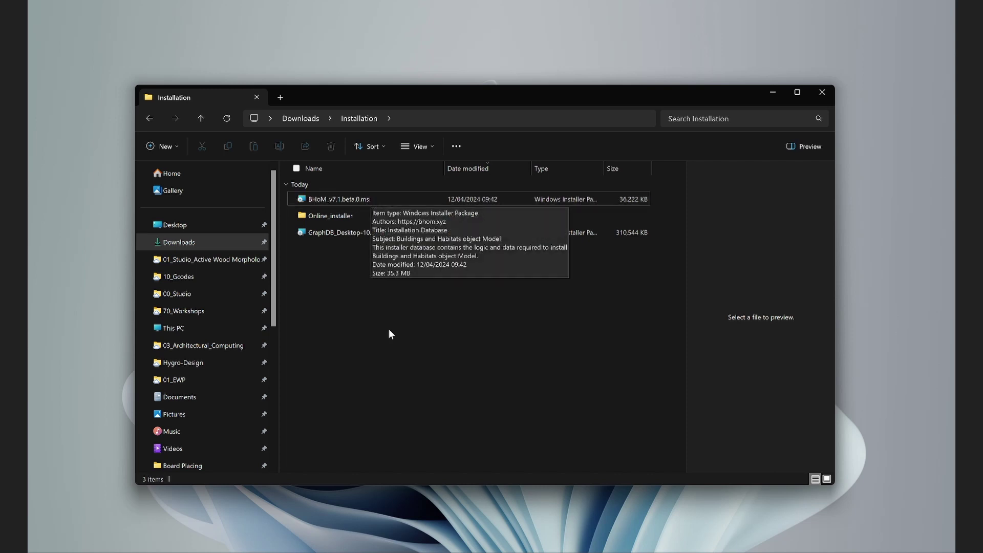
mouse_move(357, 219)
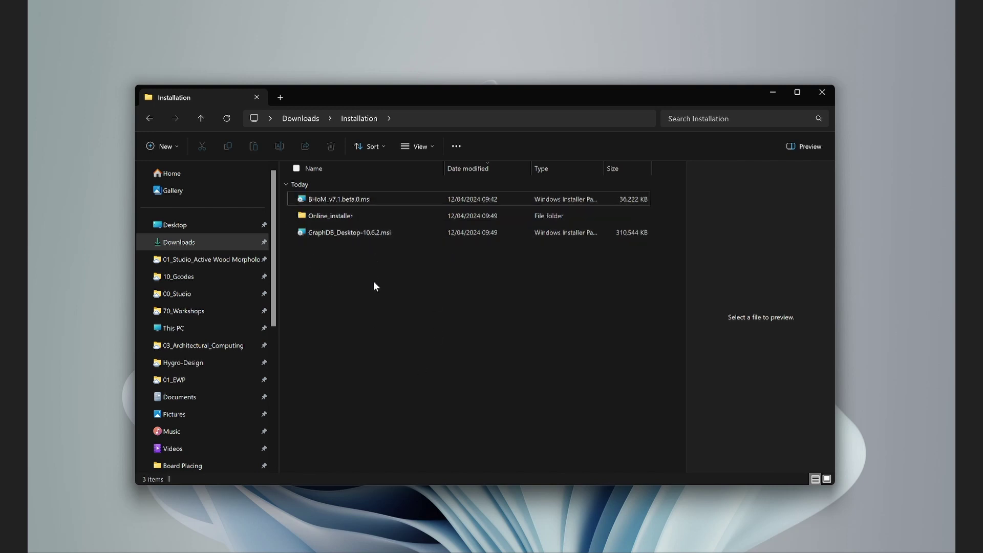
double_click(389, 199)
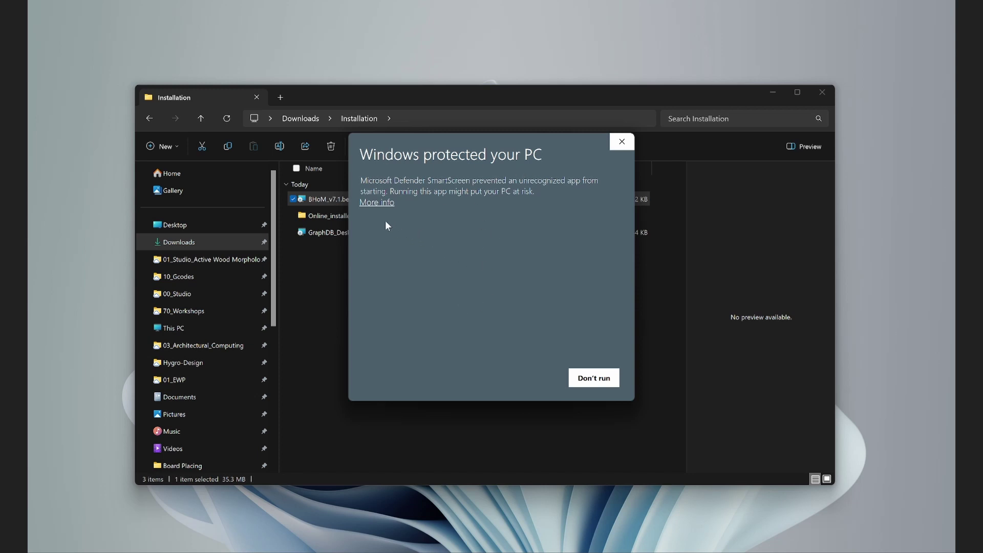
click(381, 204)
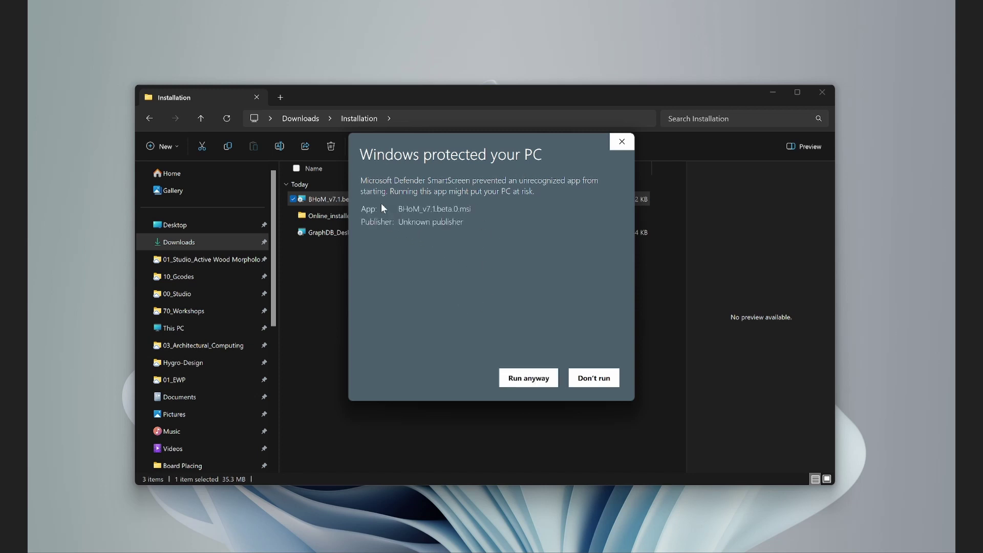
click(529, 379)
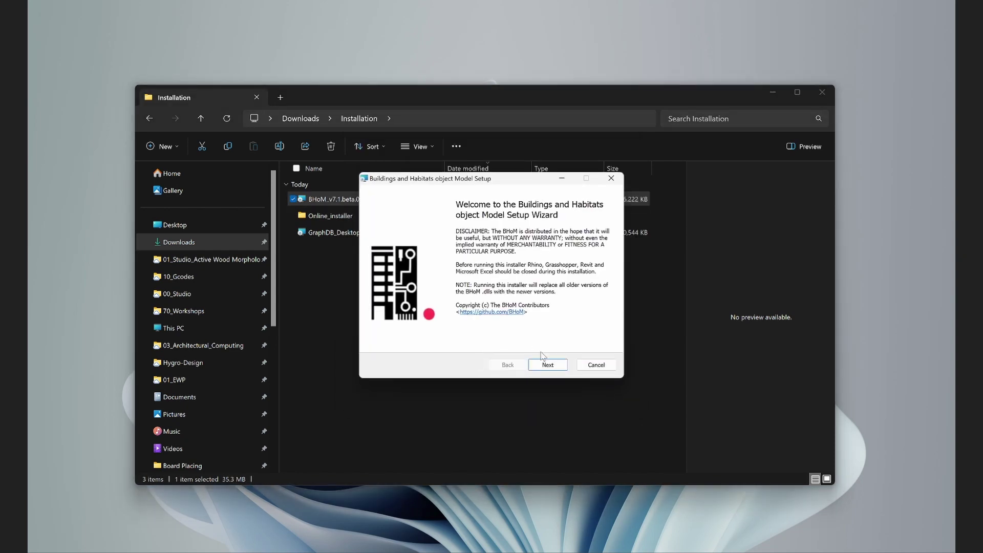
click(548, 365)
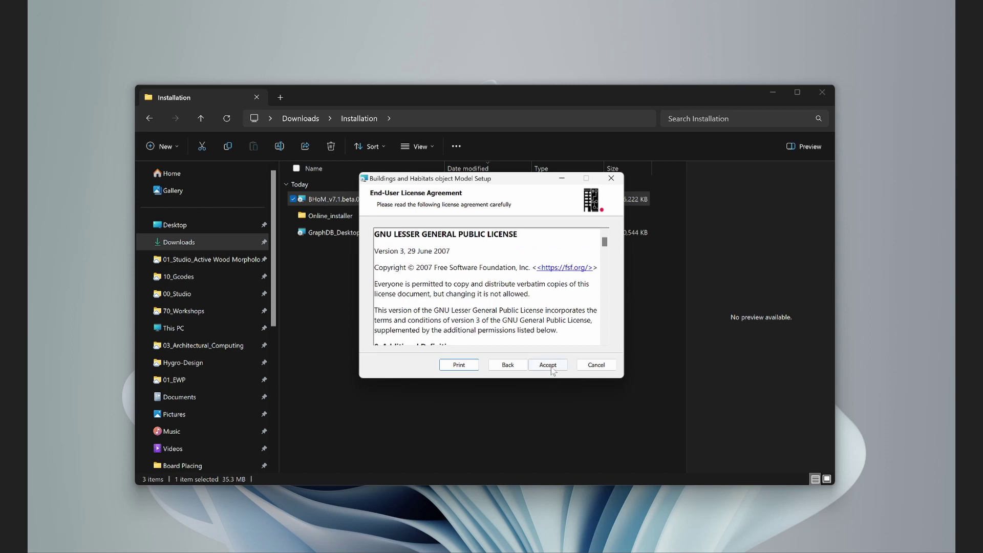
click(547, 365)
click(538, 364)
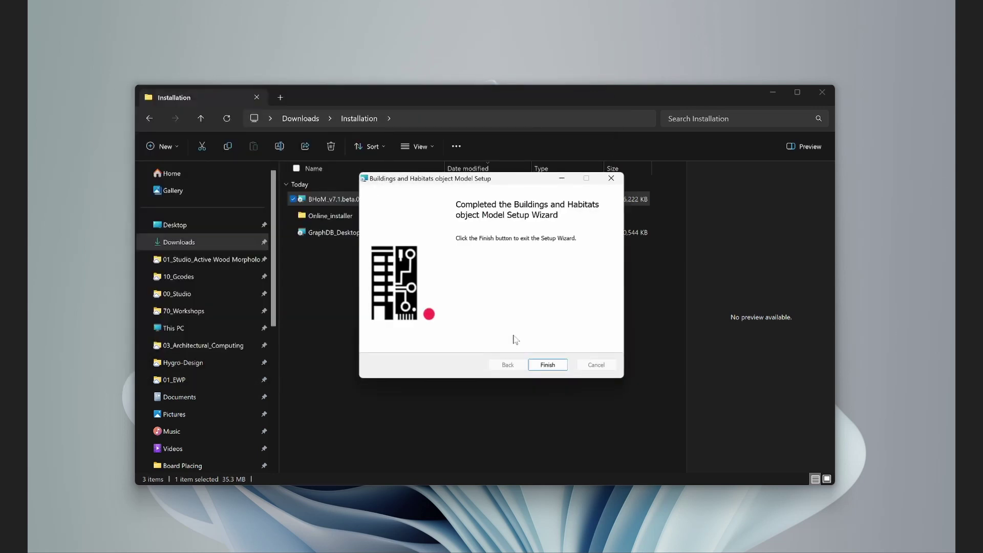
click(547, 365)
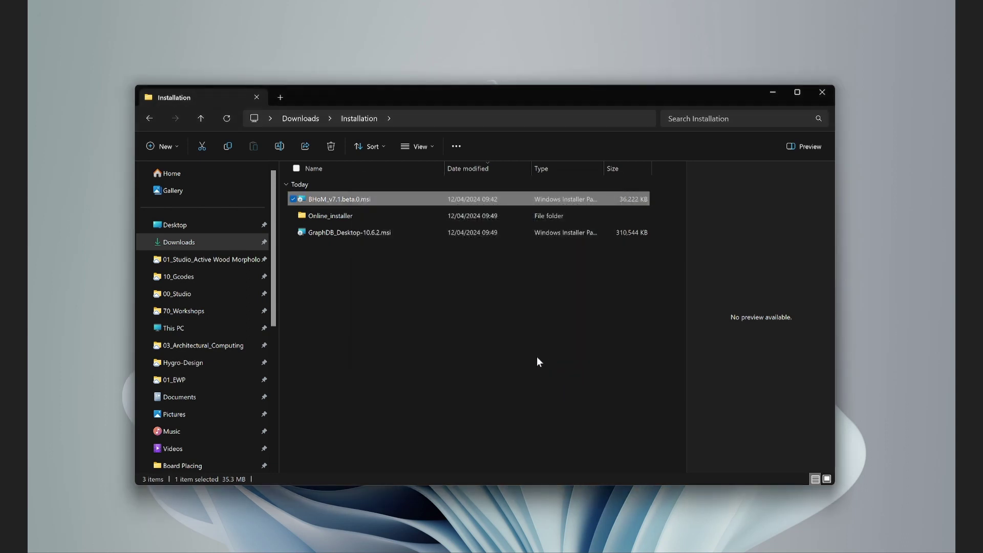
Run Run_Online_installer.bat from Online_installer > Installer despite the warning, then close its console.
click(443, 301)
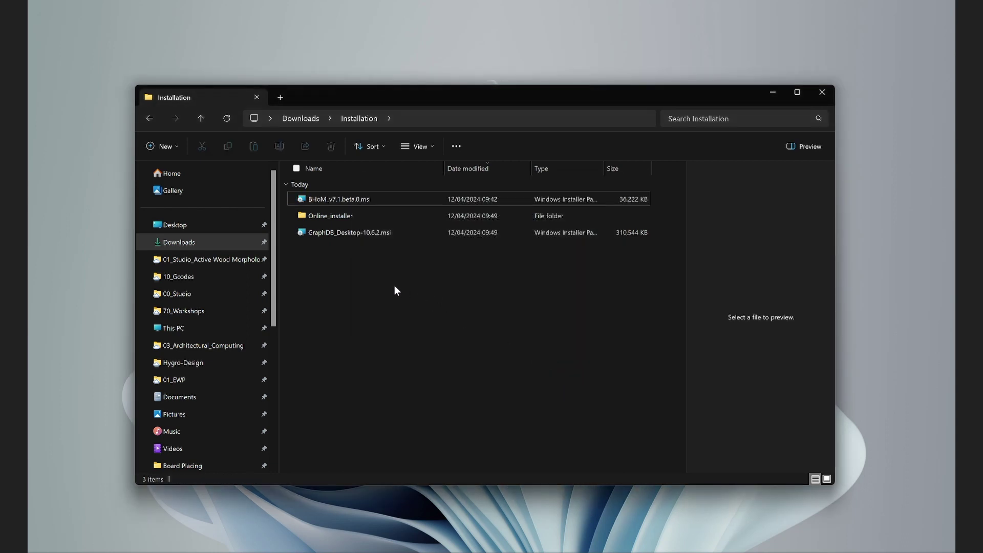
double_click(355, 216)
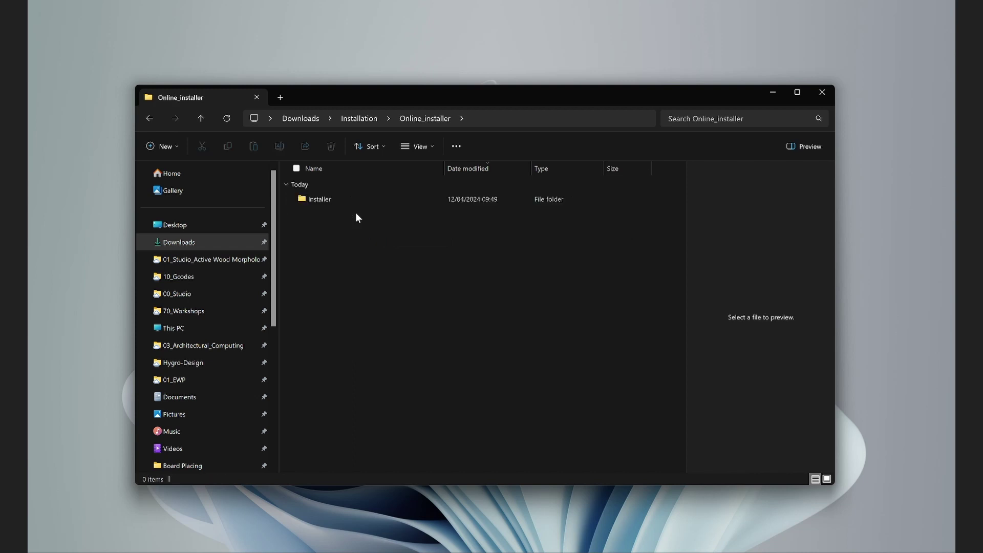
double_click(335, 202)
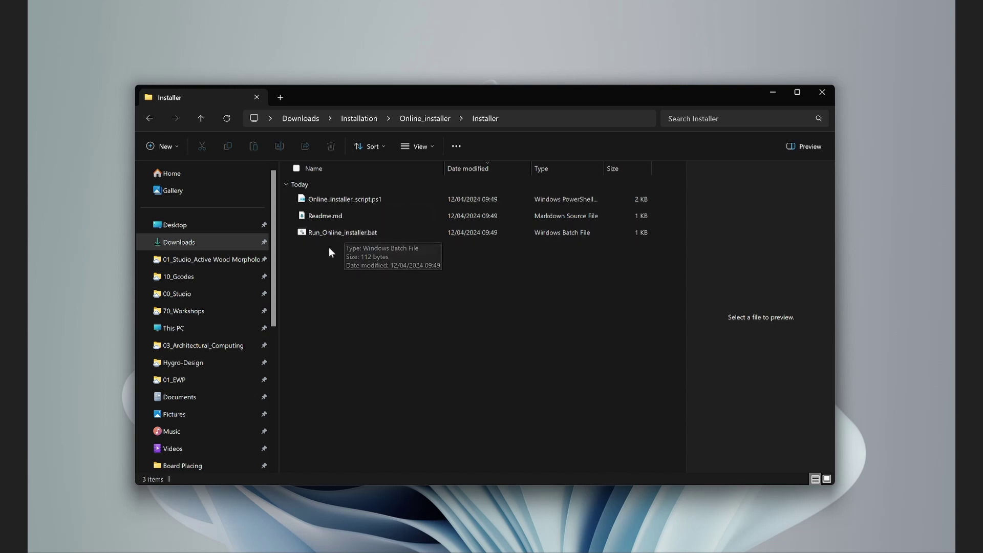
click(342, 233)
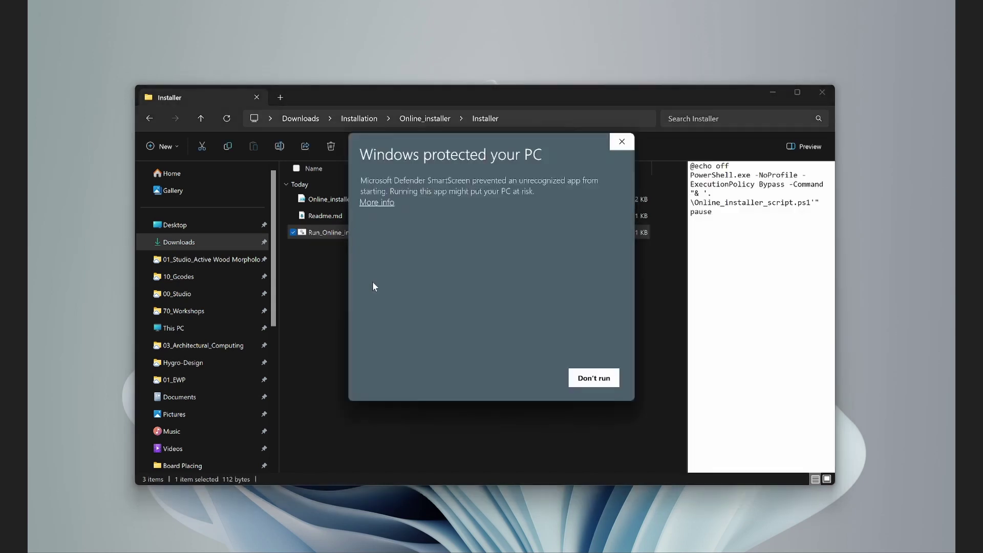
click(388, 204)
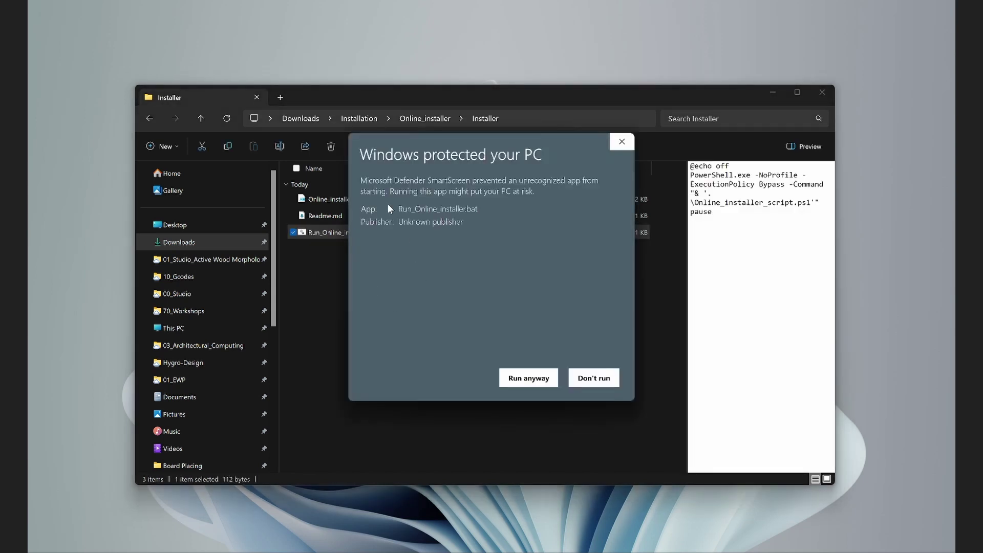
click(532, 378)
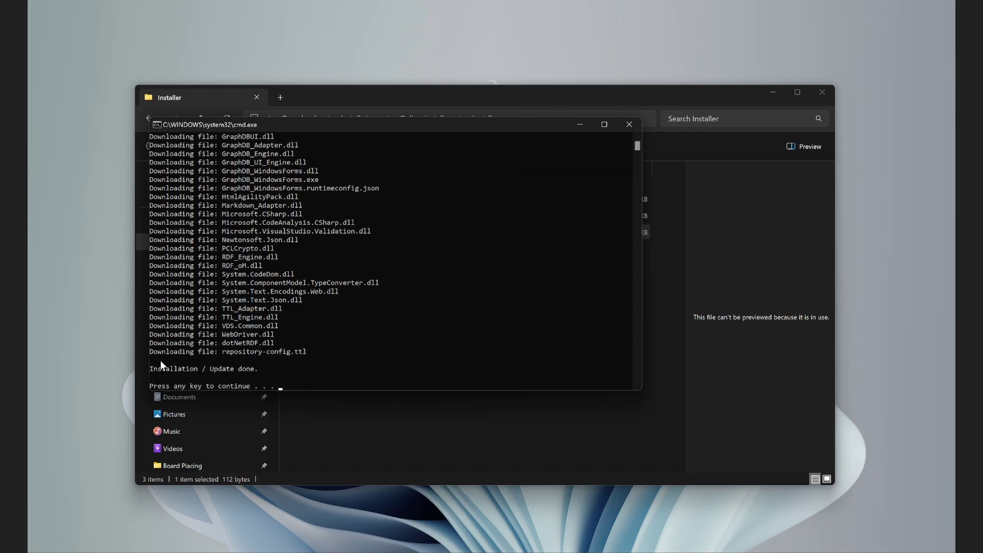
key(Return)
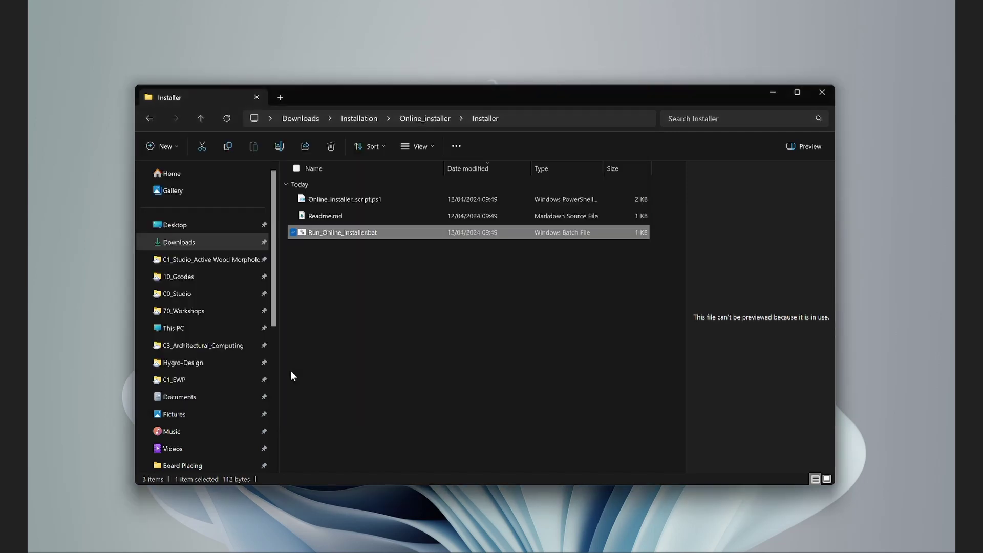
Install GraphDB_Desktop-10.6.2.msi from the Installation folder, accepting the license terms.
click(515, 291)
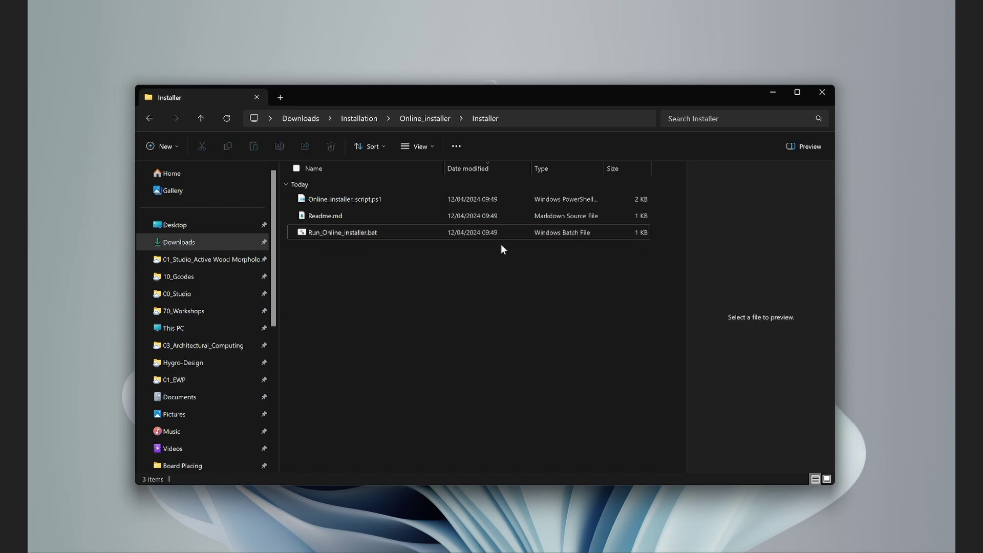
click(360, 118)
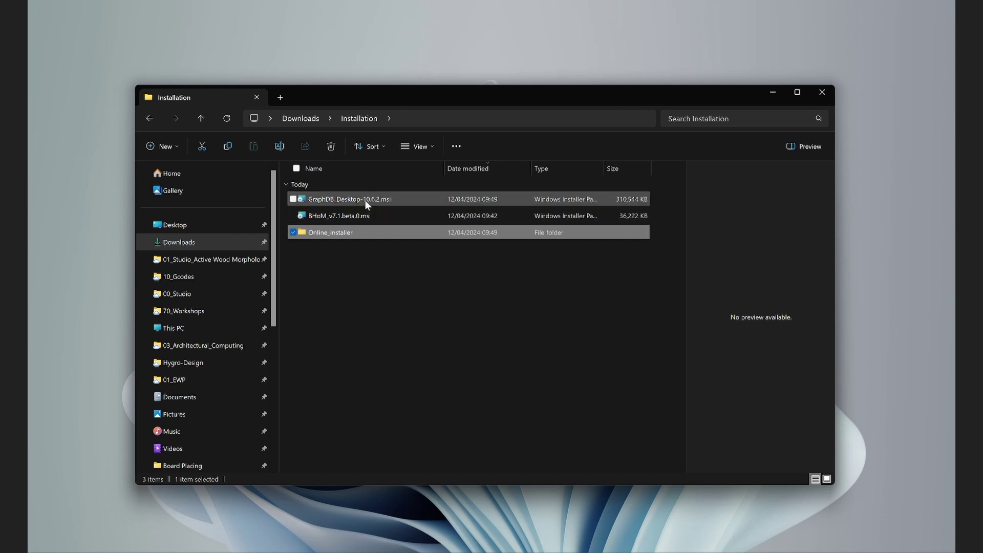
click(324, 200)
double_click(379, 200)
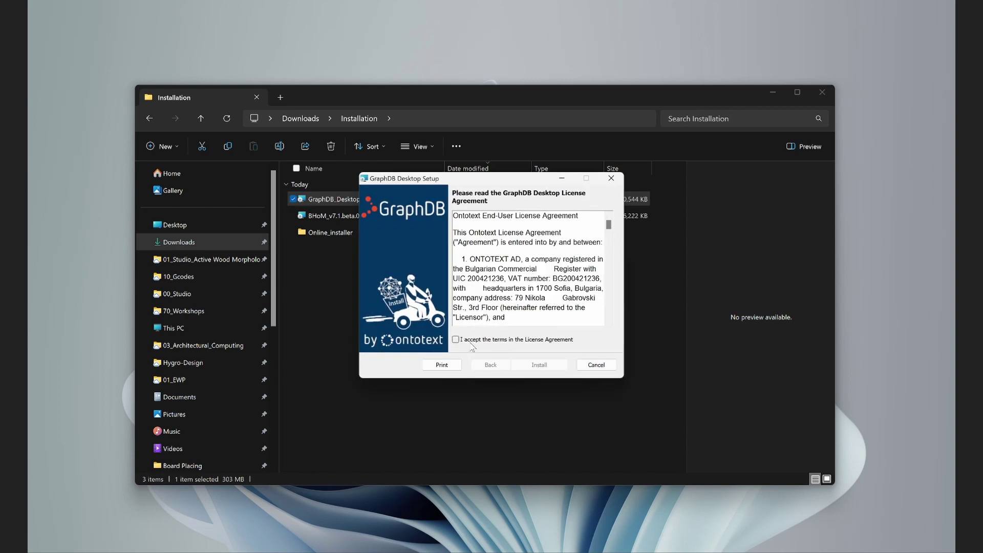
click(460, 340)
click(542, 365)
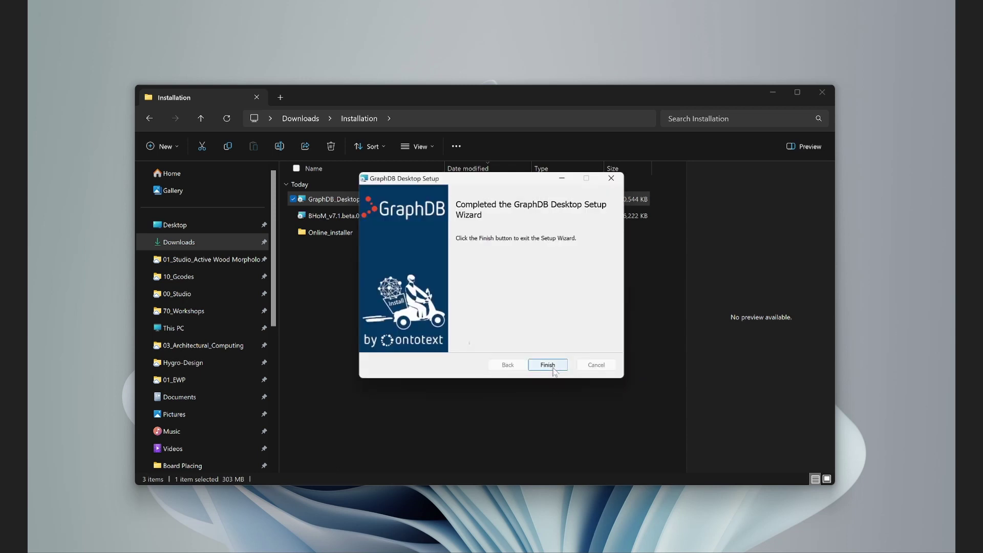
click(551, 366)
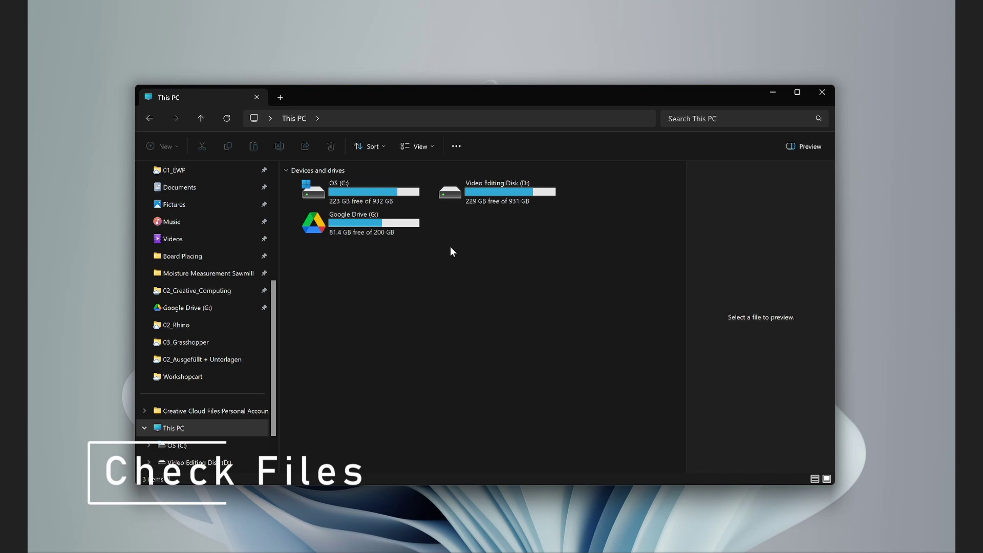
Open the C: drive and enable showing hidden files and folders in Folder Options.
double_click(377, 190)
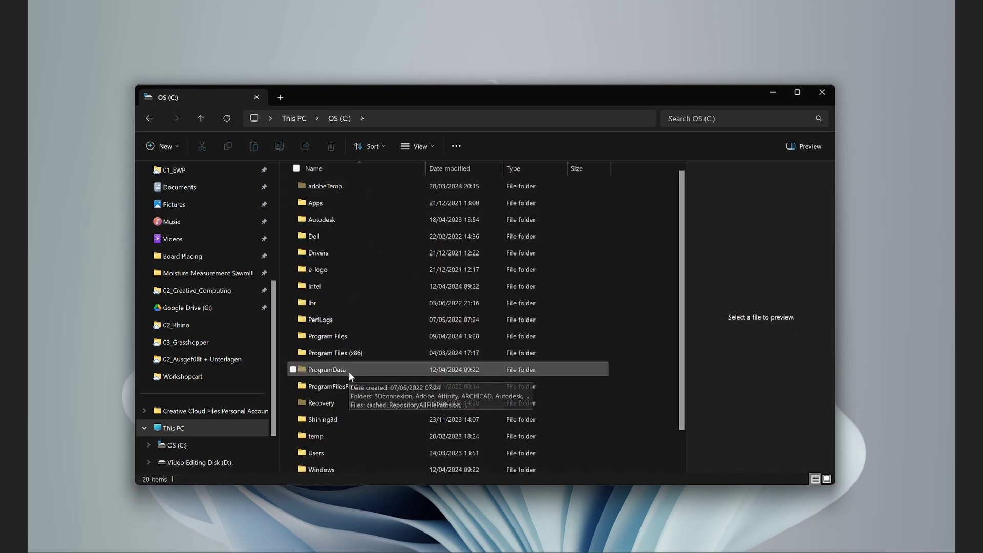
click(454, 147)
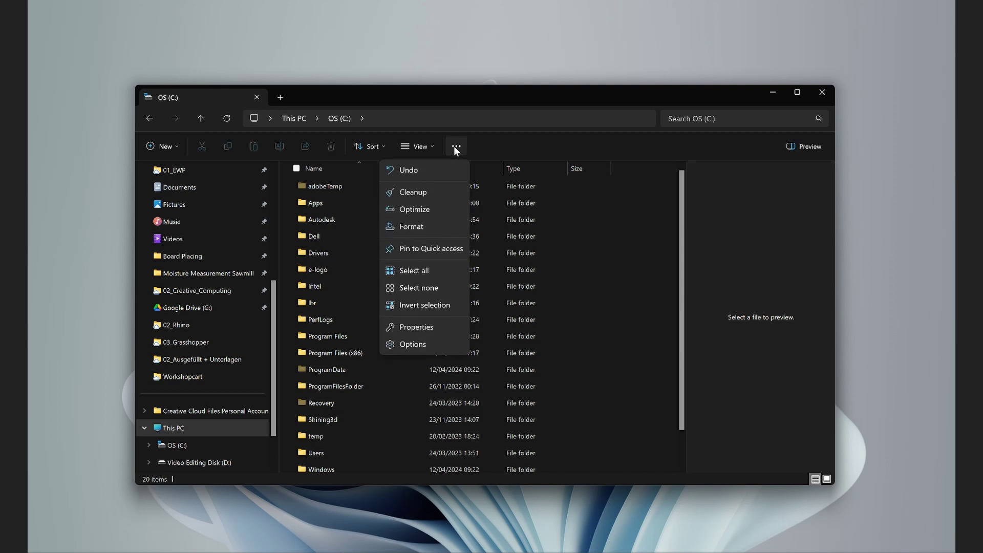
click(407, 343)
click(187, 197)
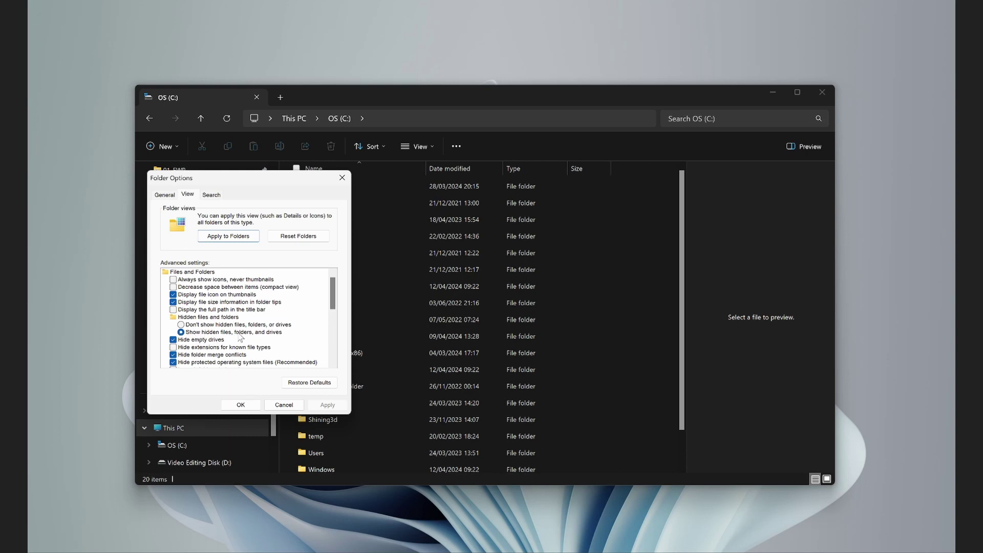
click(248, 403)
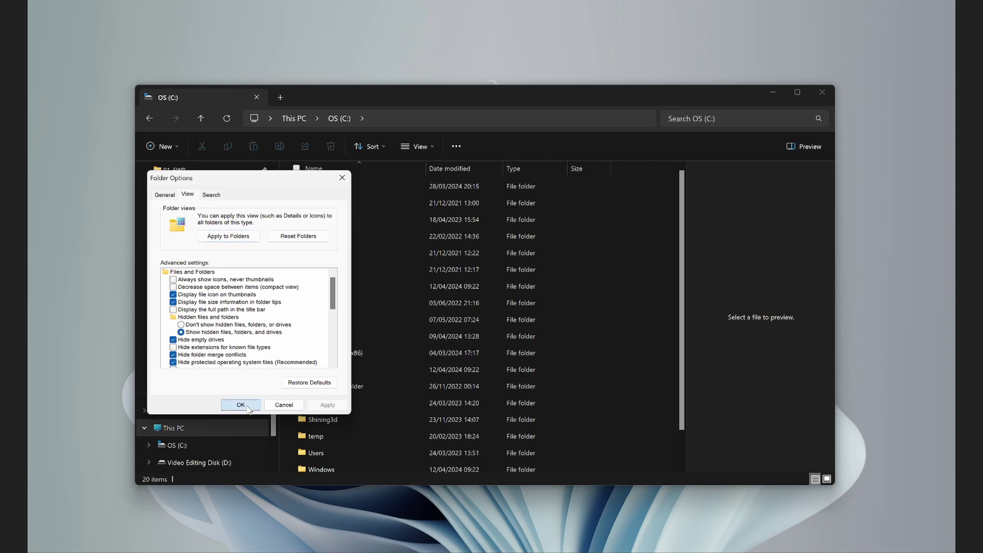
Open ProgramData\BHoM\Assemblies and scroll through its 254 DLL files.
double_click(357, 368)
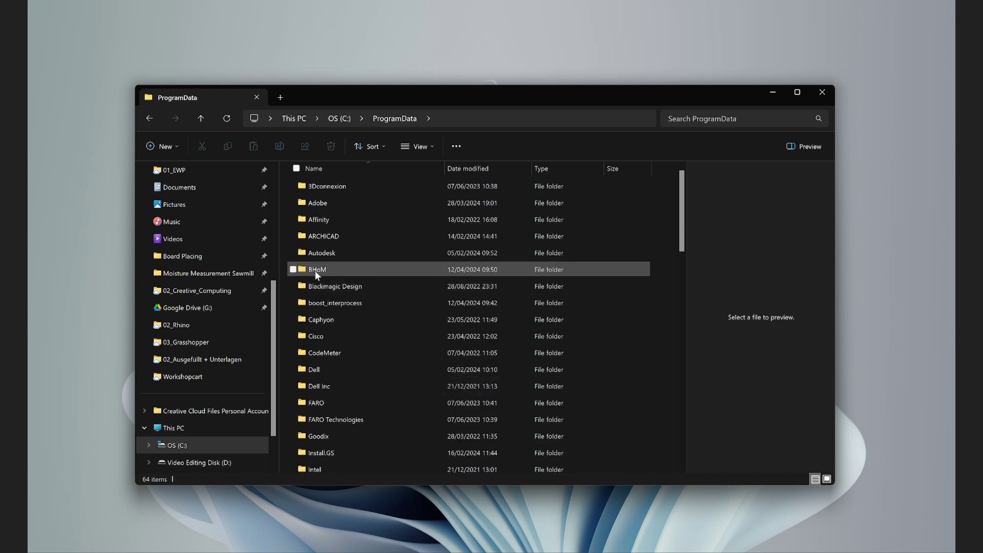
double_click(354, 269)
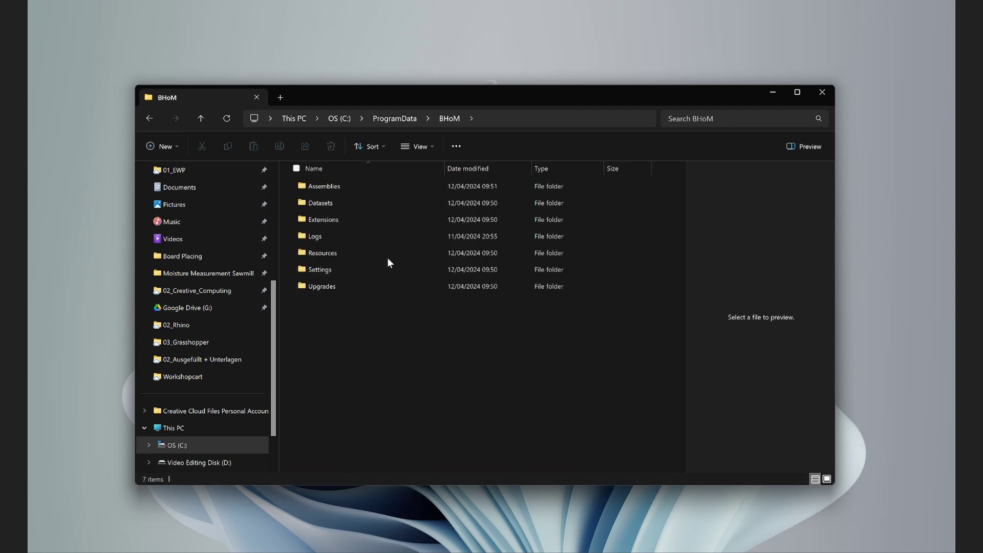
double_click(367, 185)
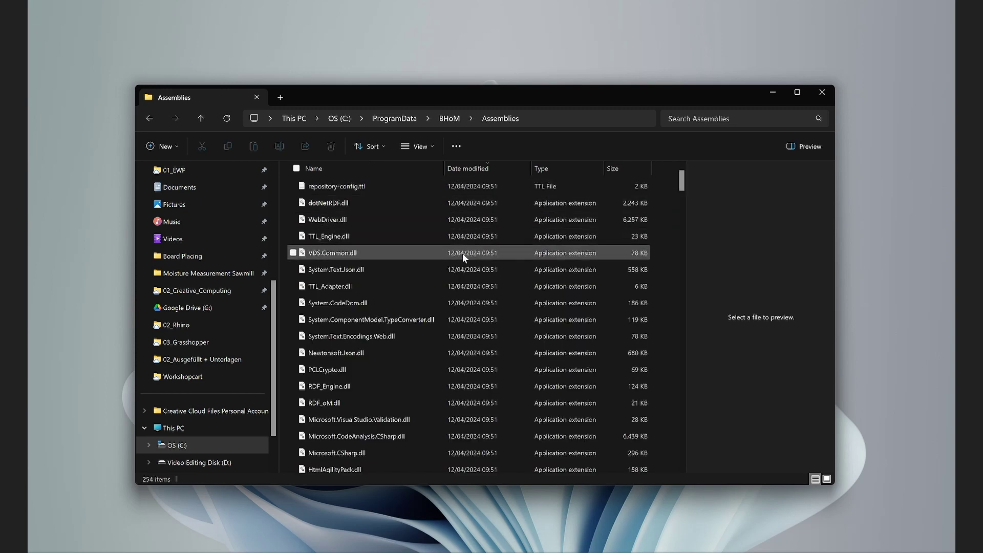
scroll(460, 275, down, 20)
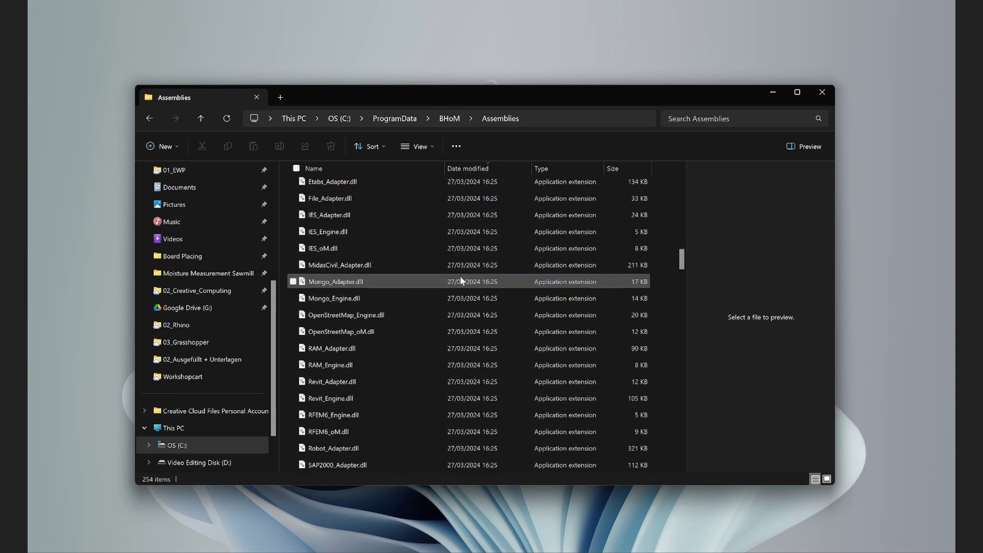
scroll(460, 276, down, 5)
scroll(463, 277, up, 20)
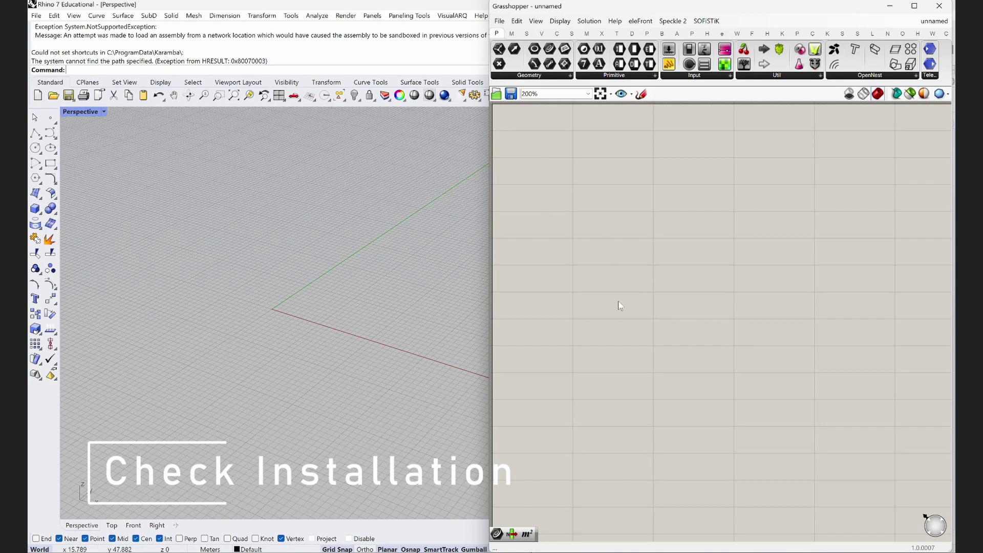
Drag InstallationFile.gh from 90_Documentation onto the Grasshopper canvas and minimise Explorer.
click(338, 552)
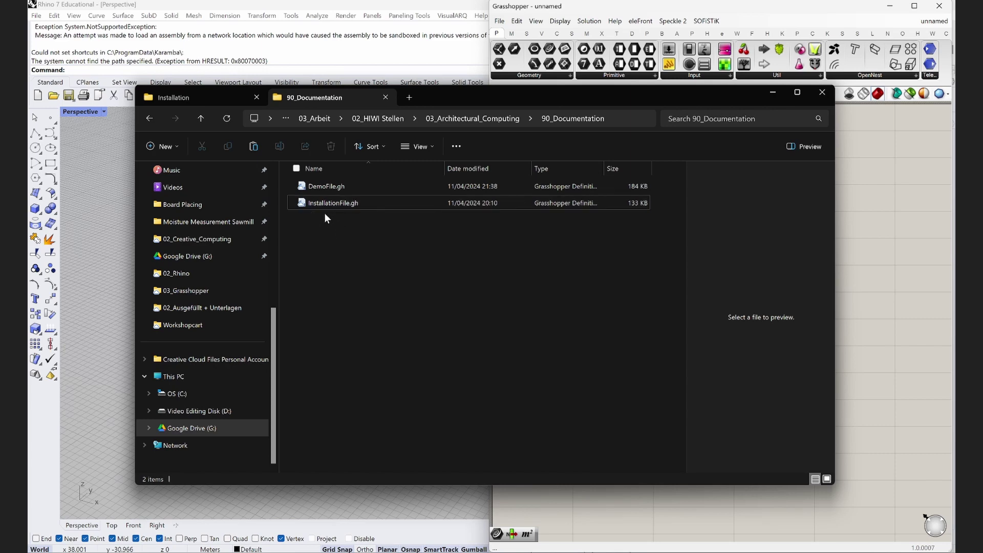
drag(333, 203, 882, 281)
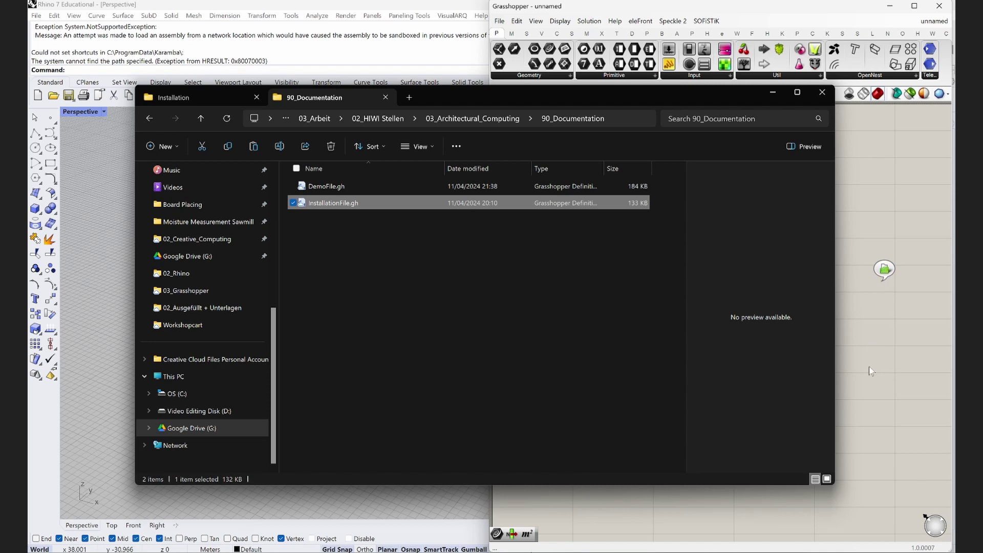
click(774, 93)
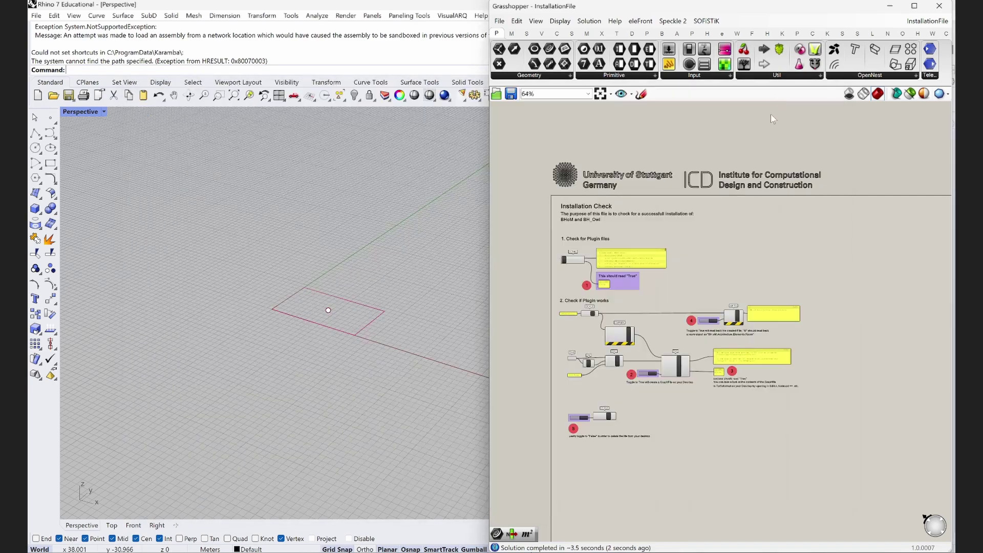
scroll(587, 238, up, 4)
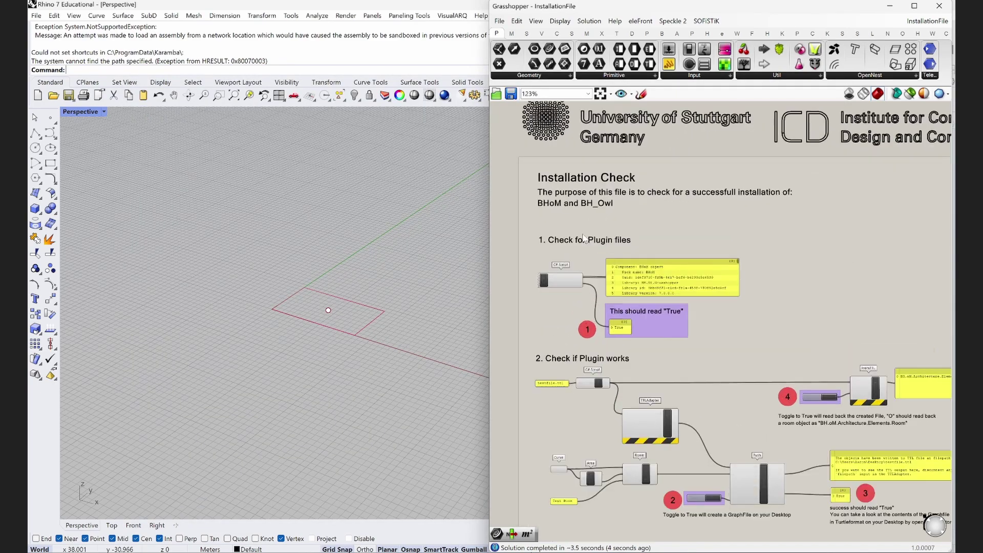
scroll(584, 234, up, 1)
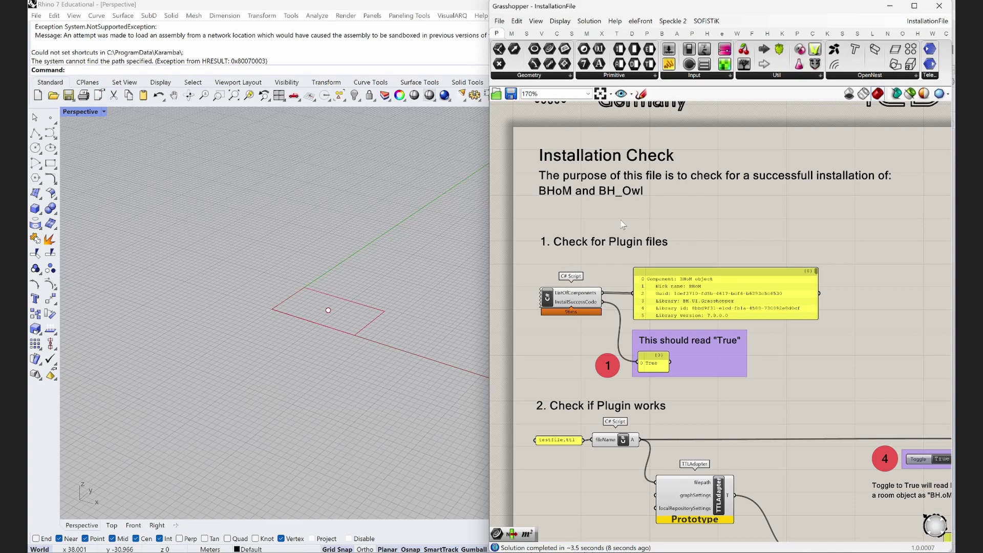
scroll(622, 223, up, 1)
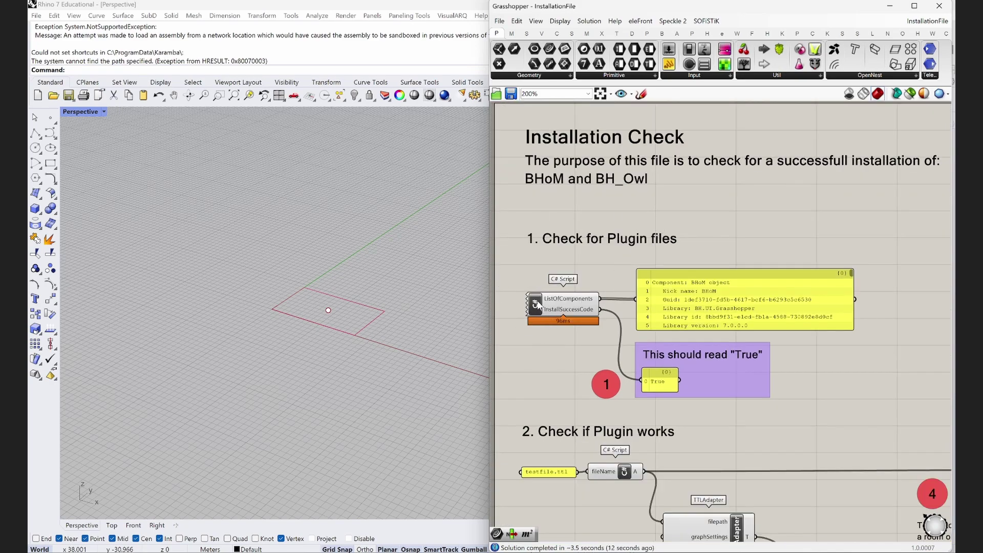
scroll(556, 343, up, 1)
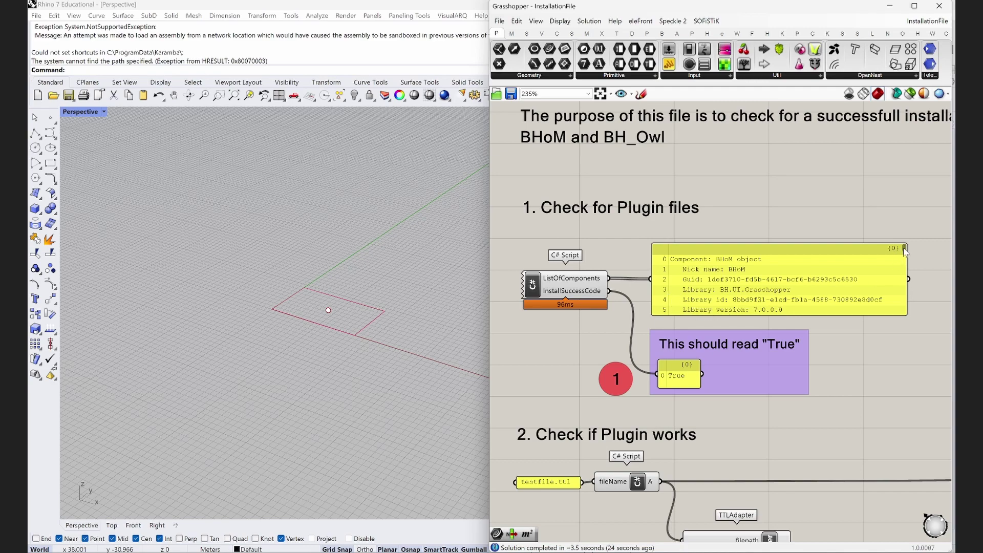
mouse_move(904, 251)
mouse_down()
mouse_move(907, 261)
mouse_move(906, 250)
mouse_up()
scroll(561, 368, down, 1)
right_drag(700, 435, 687, 242)
scroll(687, 241, down, 2)
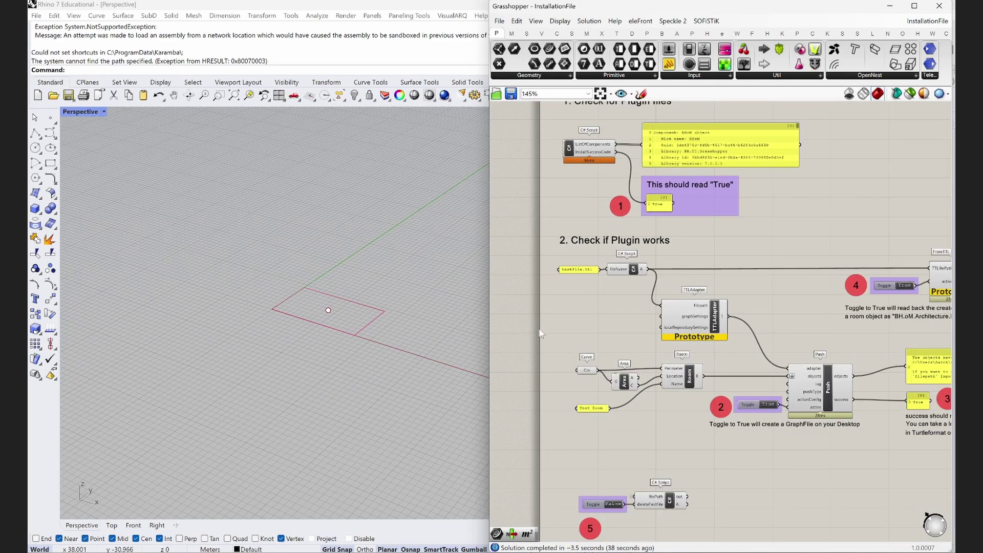
scroll(635, 353, up, 2)
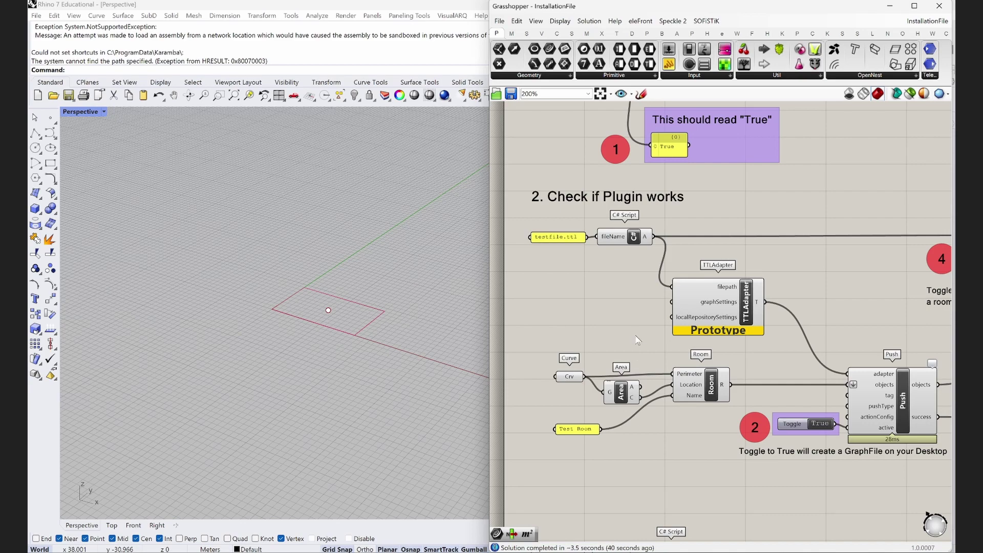
right_drag(800, 360, 764, 340)
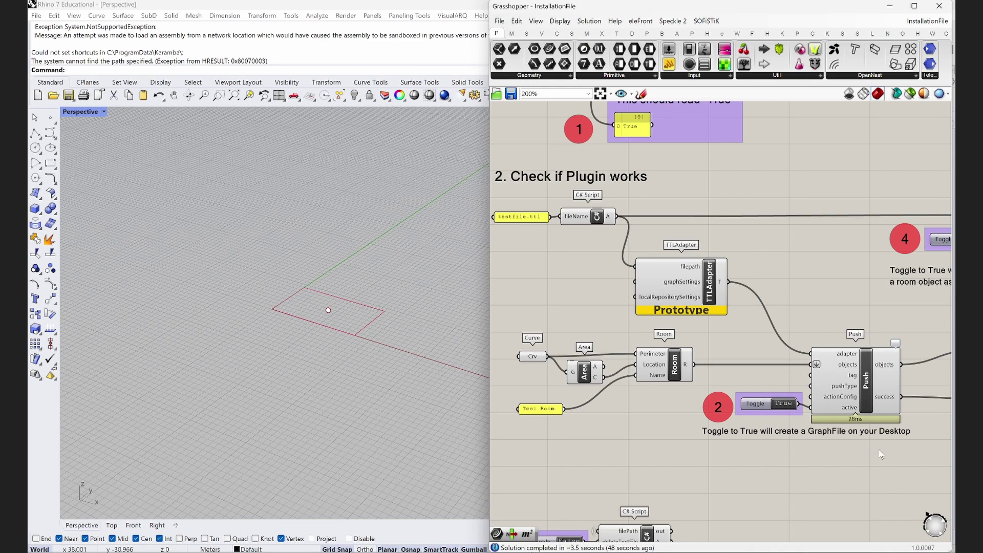
right_drag(863, 445, 567, 449)
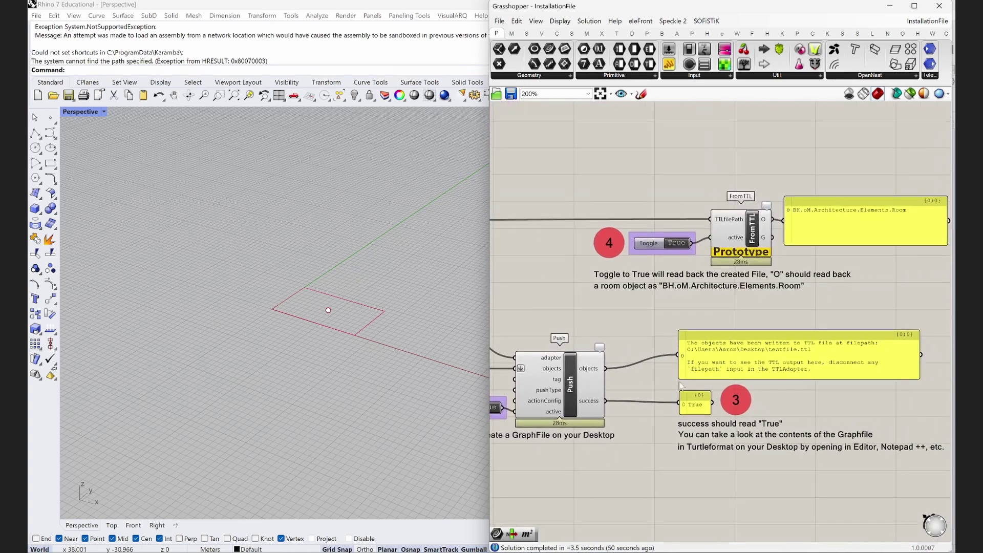
right_drag(551, 322, 859, 312)
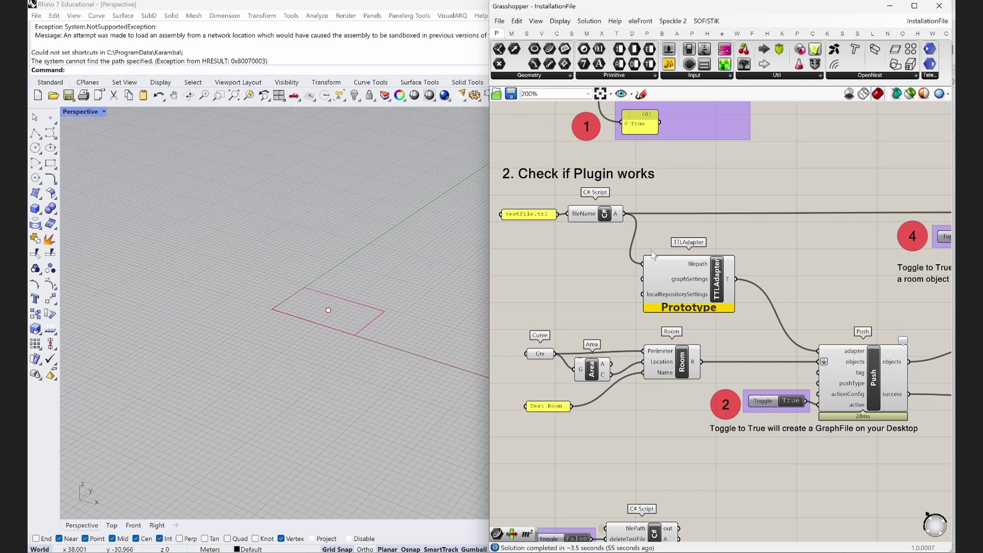
Toggle the graph-file switch off and on to rewrite the graph file via Push.
click(788, 400)
click(787, 401)
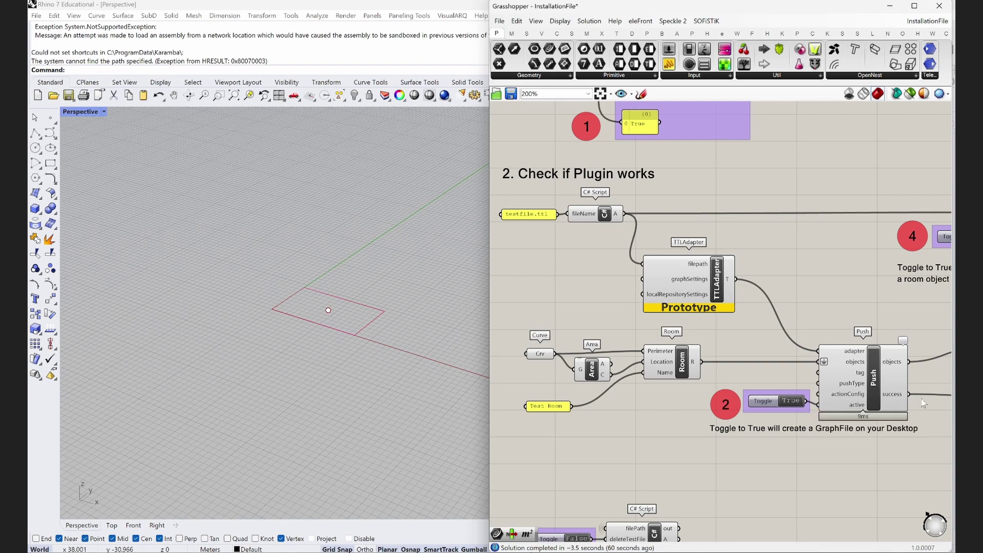
right_drag(923, 403, 596, 386)
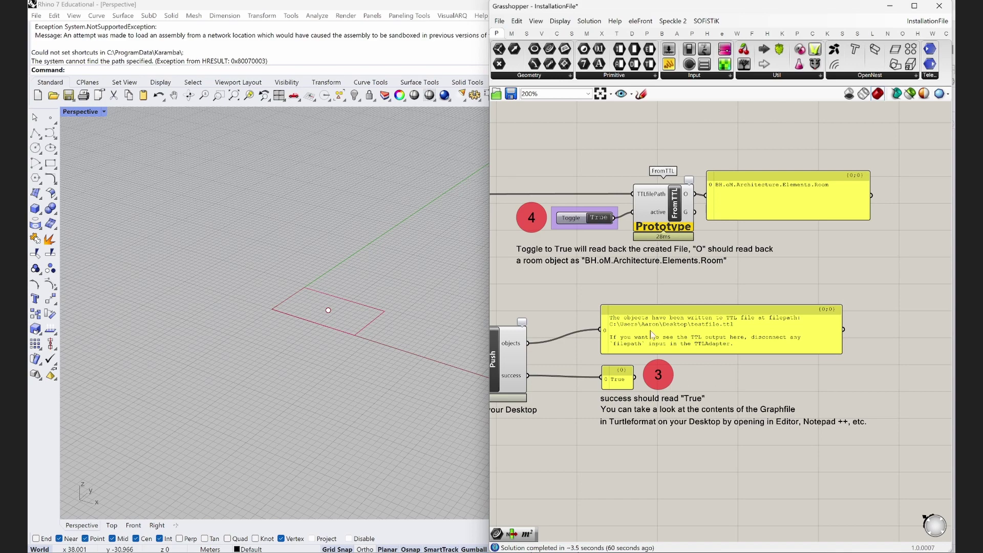
scroll(635, 329, up, 3)
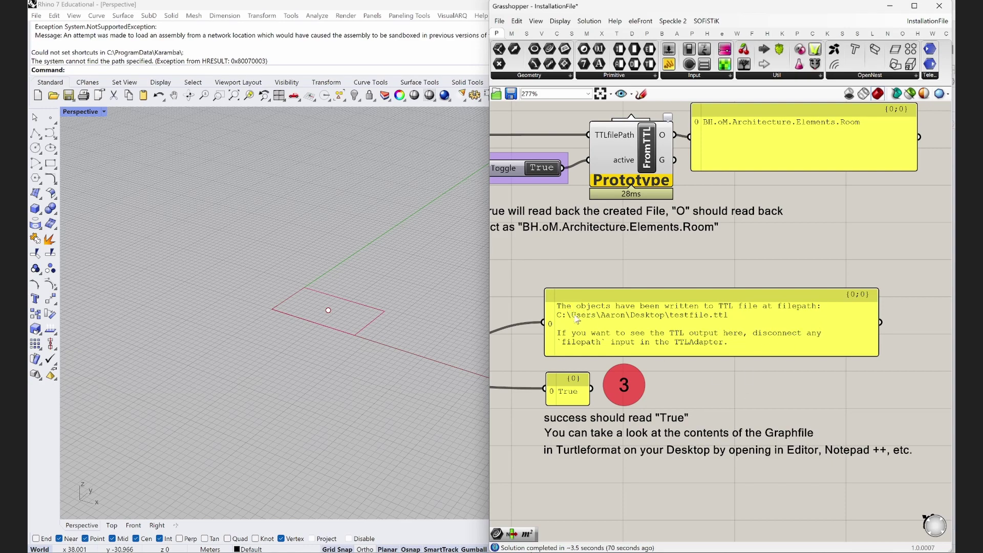
scroll(750, 356, down, 3)
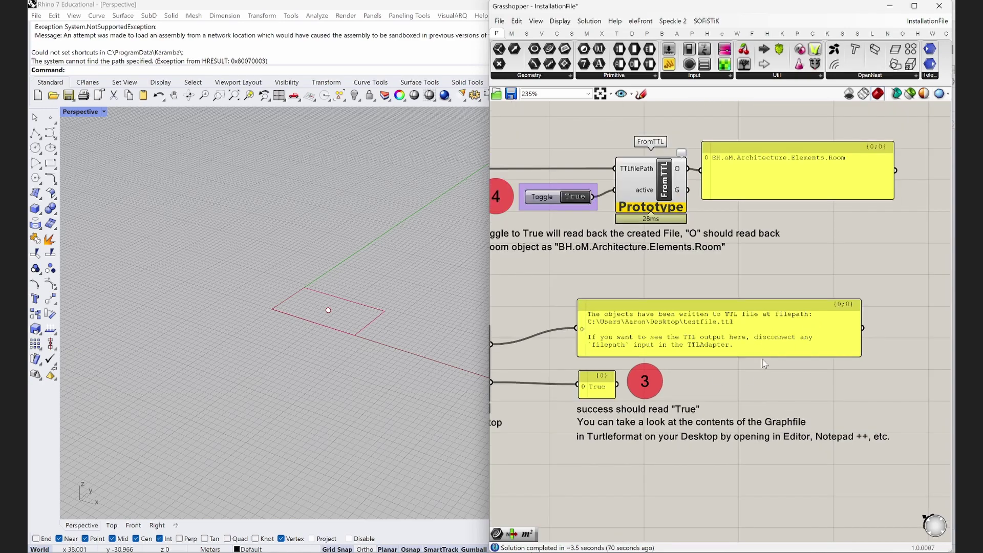
Toggle the read-back switch off and on, confirming success True and a BH.oM.Architecture.Elements.Room returned.
click(610, 251)
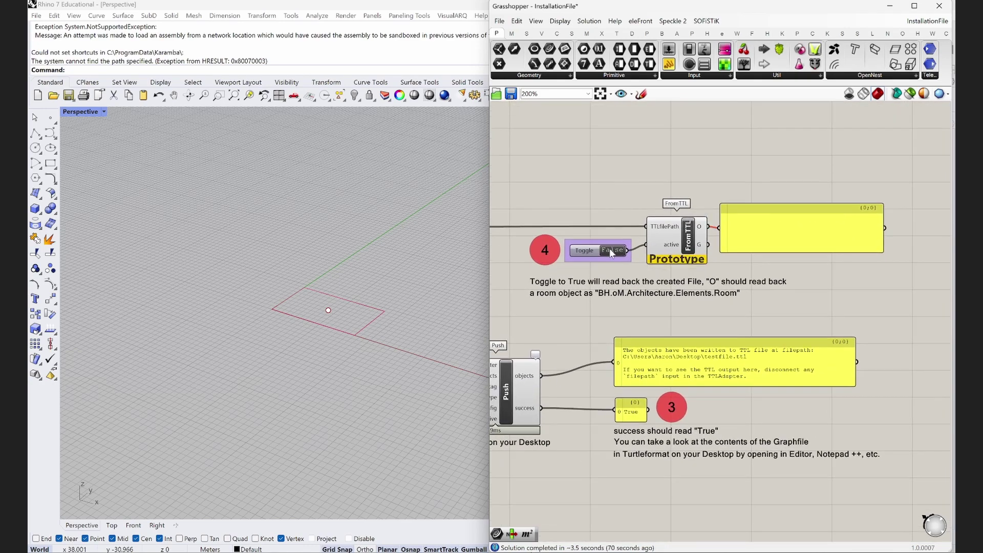
click(611, 250)
scroll(607, 272, up, 1)
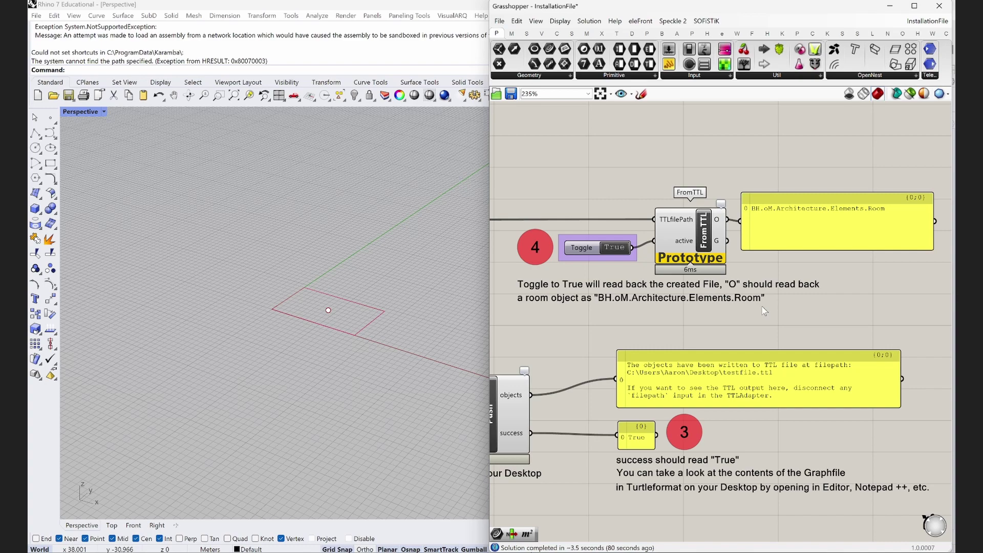
scroll(763, 305, down, 5)
right_drag(613, 421, 748, 312)
scroll(649, 368, up, 5)
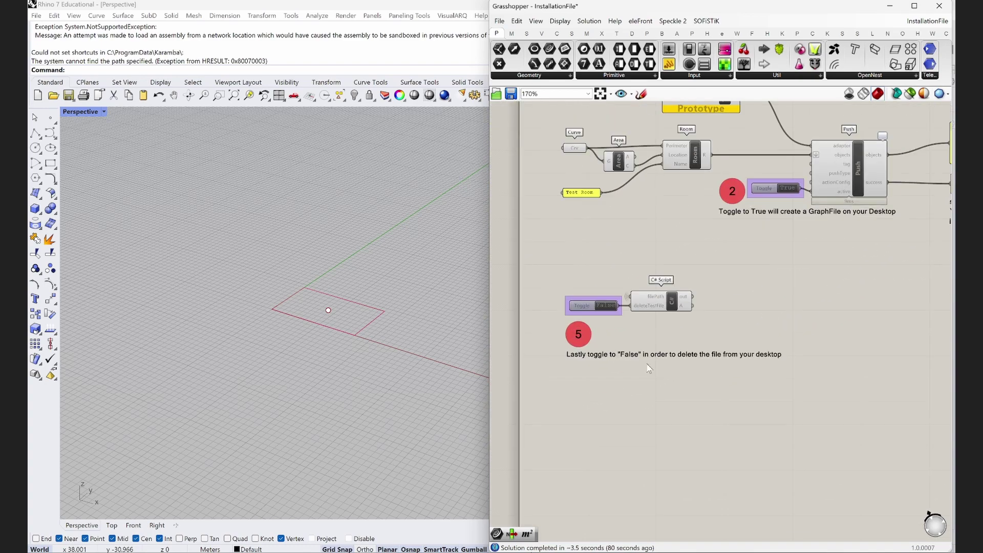
mouse_move(657, 316)
right_down()
mouse_move(667, 314)
mouse_move(664, 323)
right_up()
scroll(662, 324, up, 1)
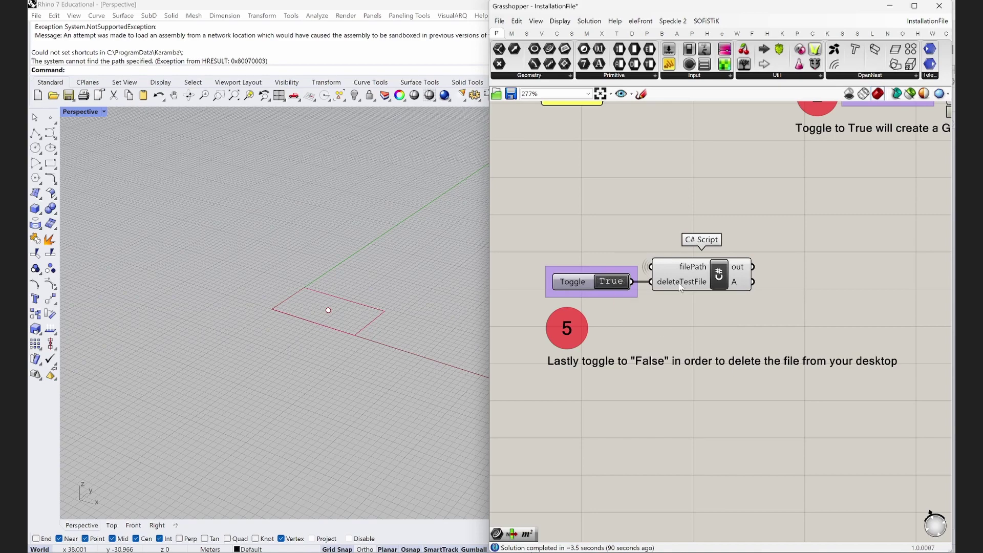
scroll(690, 340, down, 1)
right_drag(686, 328, 673, 397)
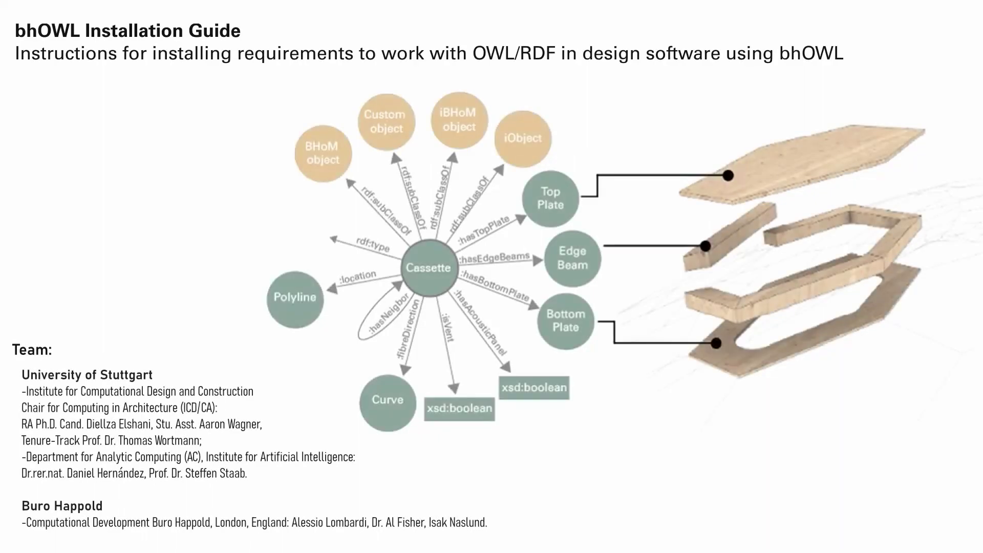